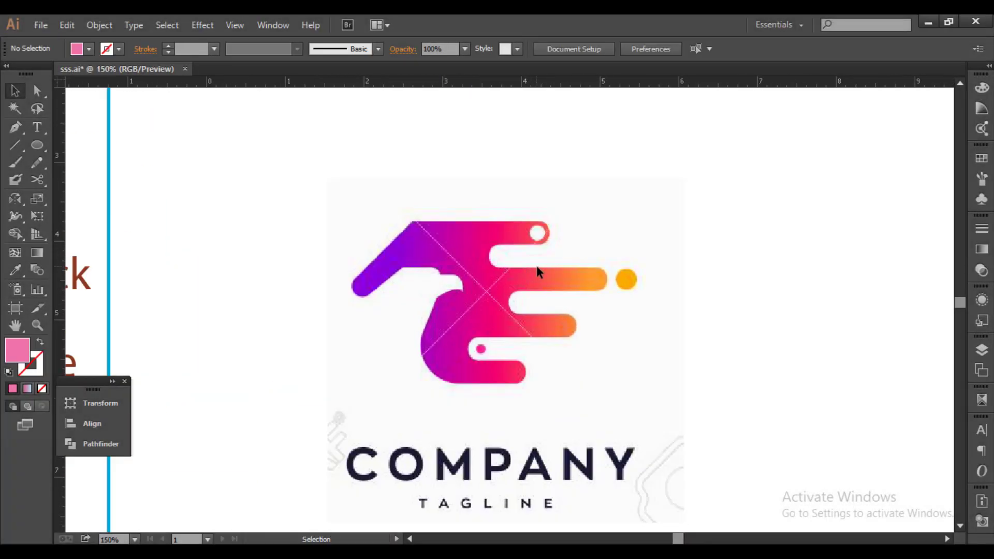
# Step: Start an unfilled Pen outline at the logo's left tip, running along the arm to the notch
pyautogui.click(16, 127)
pyautogui.scroll(2, 306, 256)
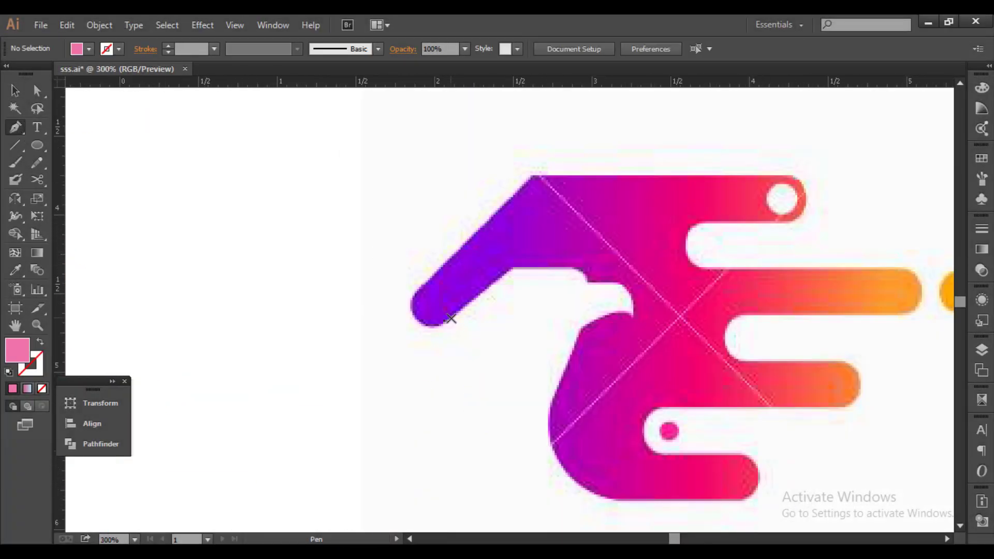
pyautogui.click(418, 324)
pyautogui.scroll(2, 418, 323)
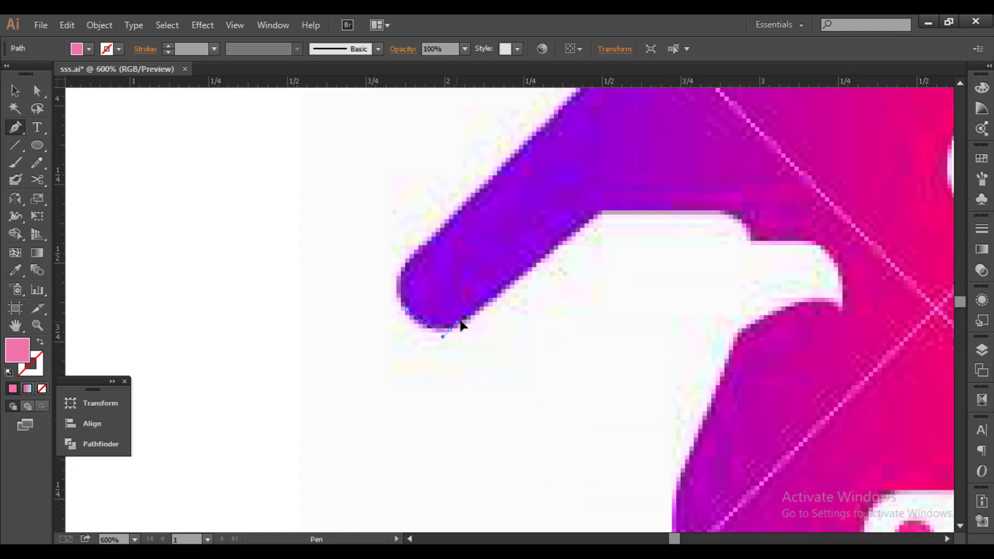
pyautogui.click(467, 318)
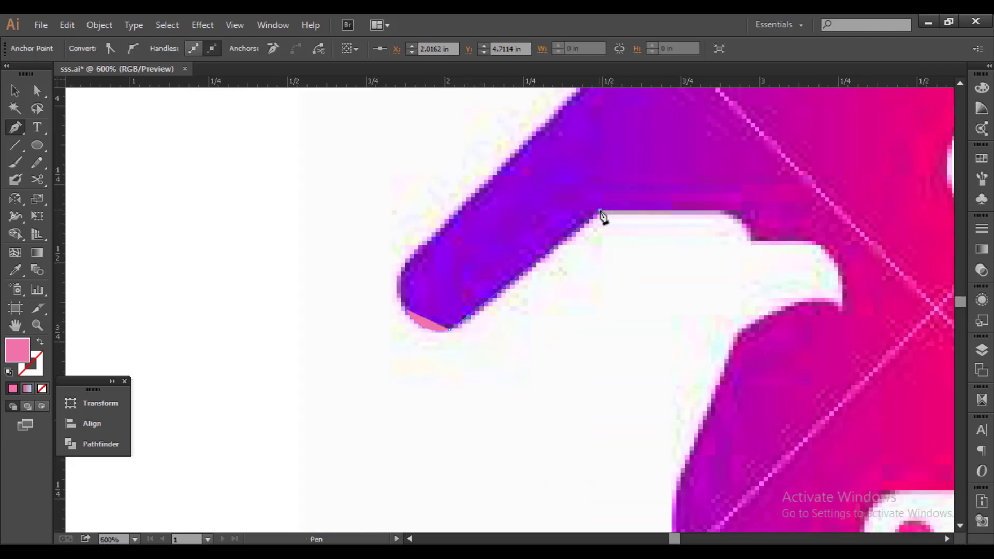
pyautogui.click(599, 211)
pyautogui.hotkey('shift', 'x')
# Step: Trace the outline around the bird's head and beak, down the neck to the bottom edge
pyautogui.click(737, 211)
pyautogui.click(750, 240)
pyautogui.moveTo(826, 249); pyautogui.dragTo(830, 261)
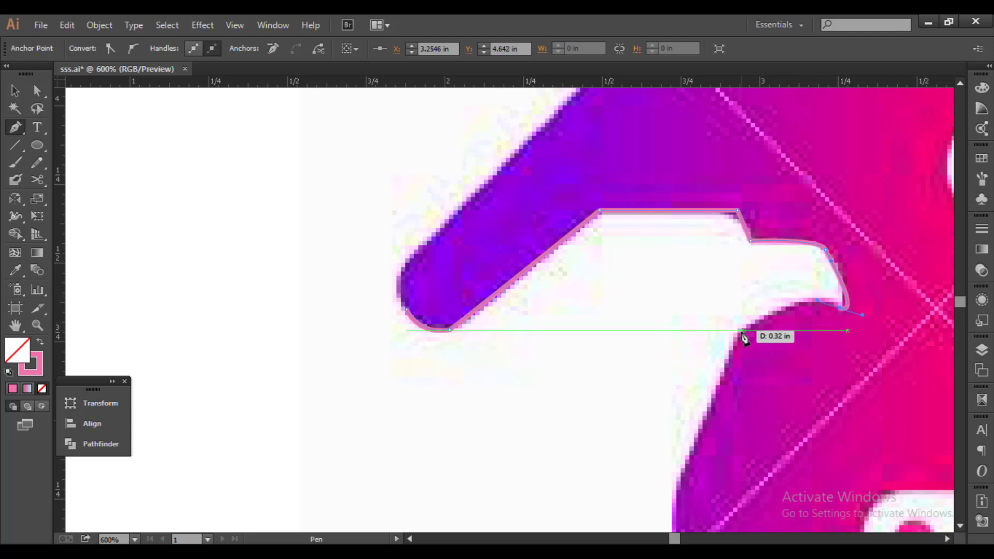
pyautogui.moveTo(739, 330)
pyautogui.mouseDown()
pyautogui.moveTo(727, 352)
pyautogui.moveTo(623, 187)
pyautogui.mouseUp()
pyautogui.scroll(-1, 727, 352)
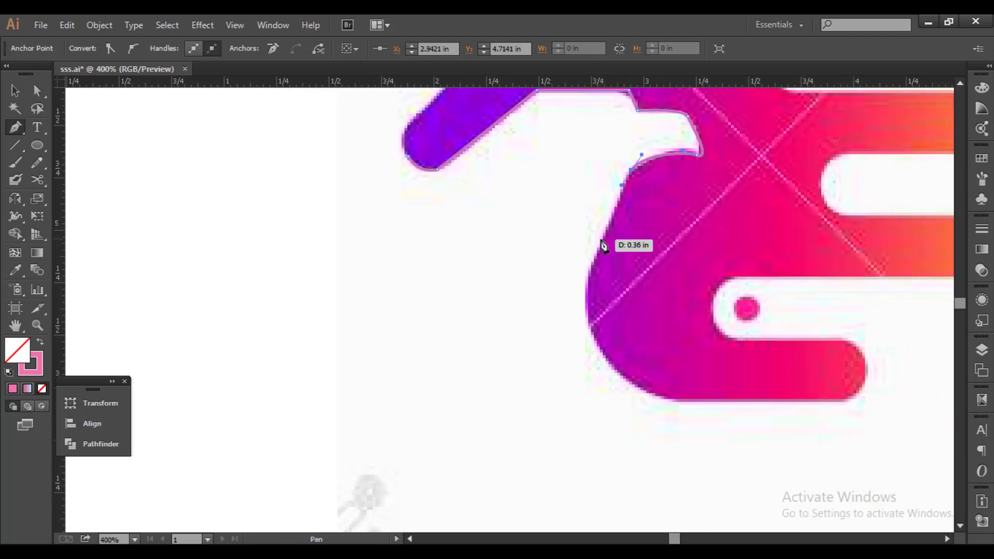
pyautogui.click(595, 254)
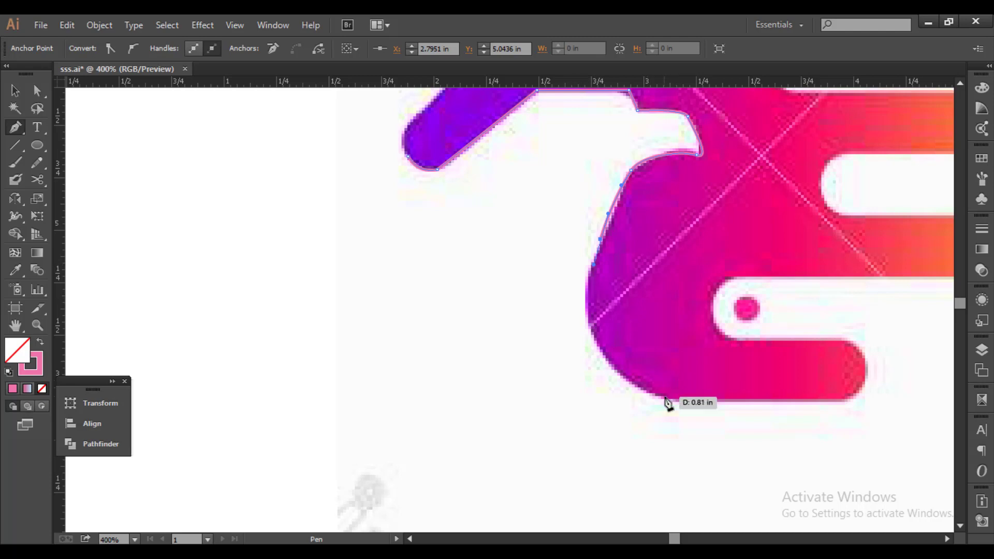
pyautogui.moveTo(665, 396); pyautogui.dragTo(769, 424)
pyautogui.moveTo(836, 401); pyautogui.dragTo(730, 324)
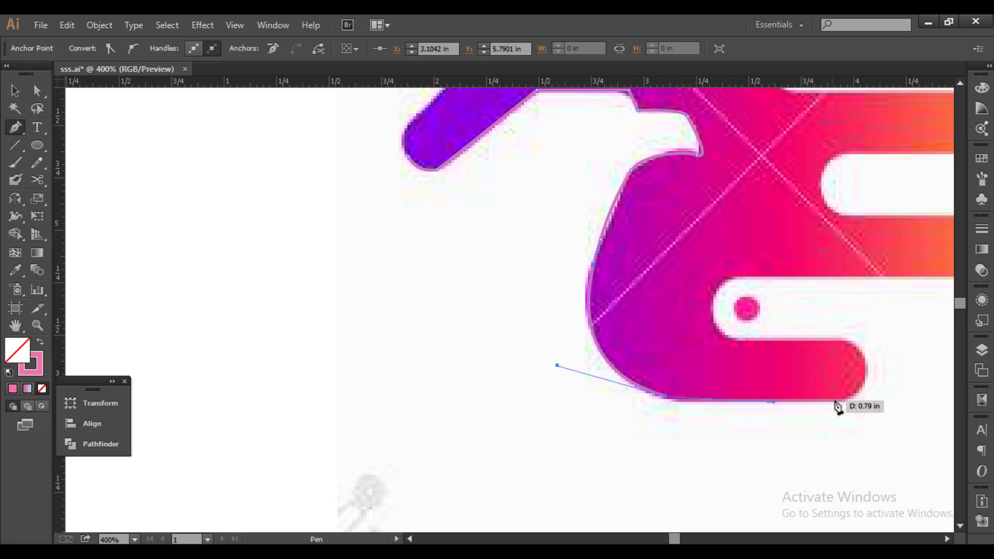
# Step: Make the outline stroke yellow and trace around the lowest finger into the notch
pyautogui.click(43, 372)
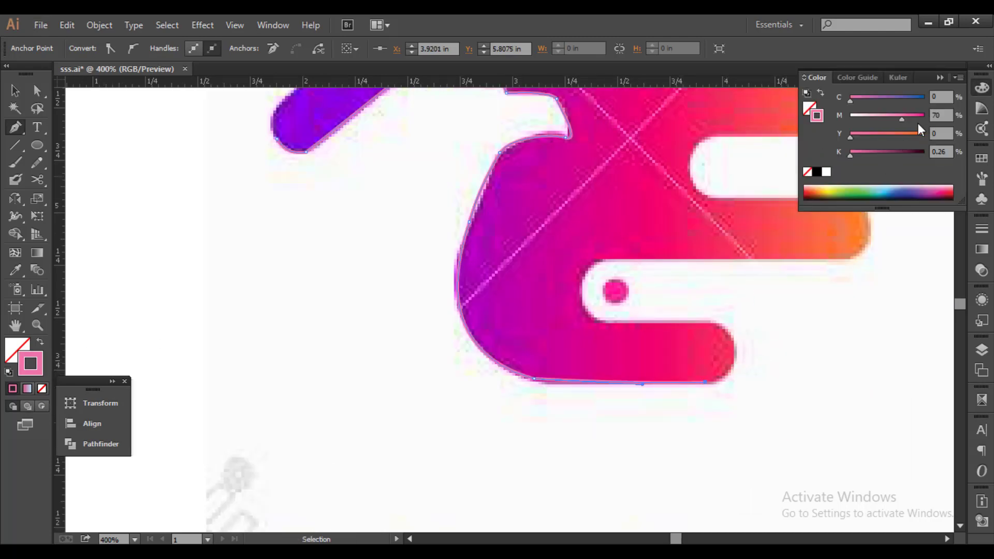
pyautogui.moveTo(915, 133)
pyautogui.mouseDown()
pyautogui.moveTo(926, 133)
pyautogui.moveTo(848, 119)
pyautogui.mouseUp()
pyautogui.moveTo(734, 371); pyautogui.dragTo(716, 327)
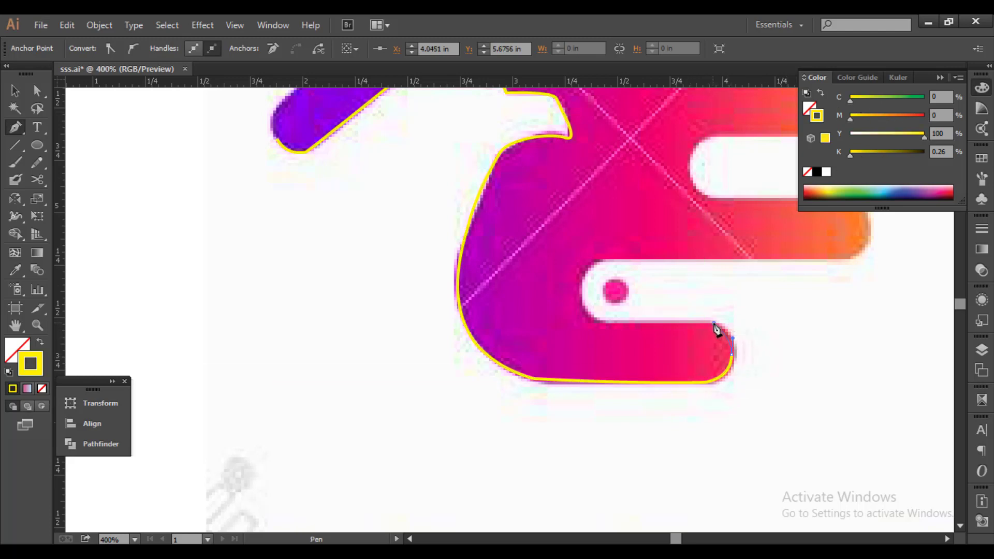
pyautogui.click(596, 321)
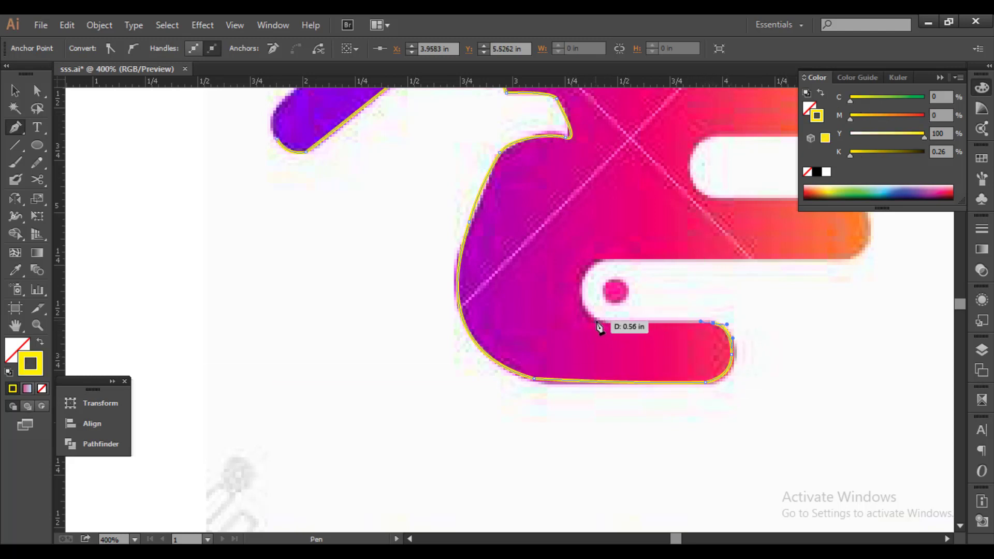
pyautogui.click(581, 280)
pyautogui.click(622, 257)
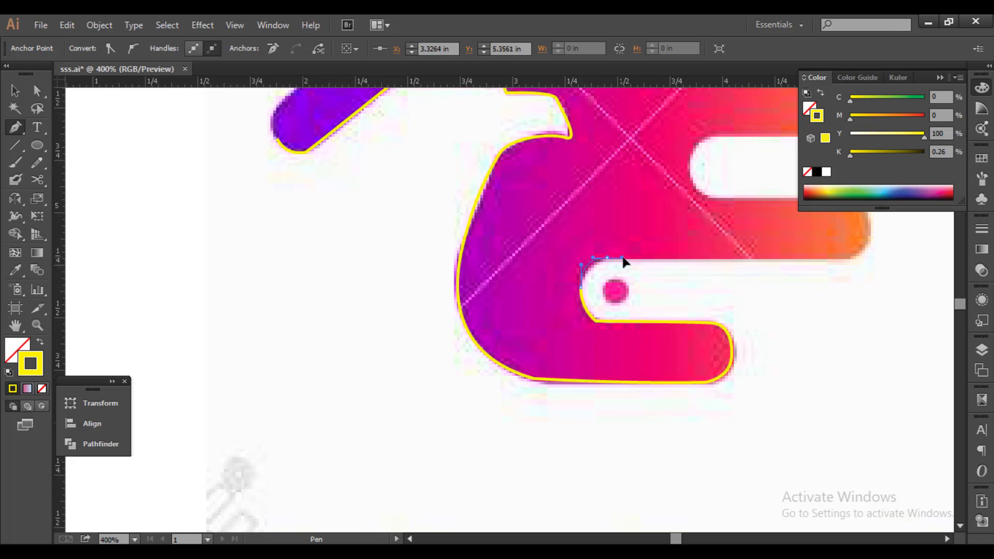
# Step: Curve the outline around the middle finger, redoing one misplaced anchor, into the upper notch
pyautogui.moveTo(718, 257); pyautogui.dragTo(554, 274)
pyautogui.moveTo(688, 249); pyautogui.dragTo(664, 224)
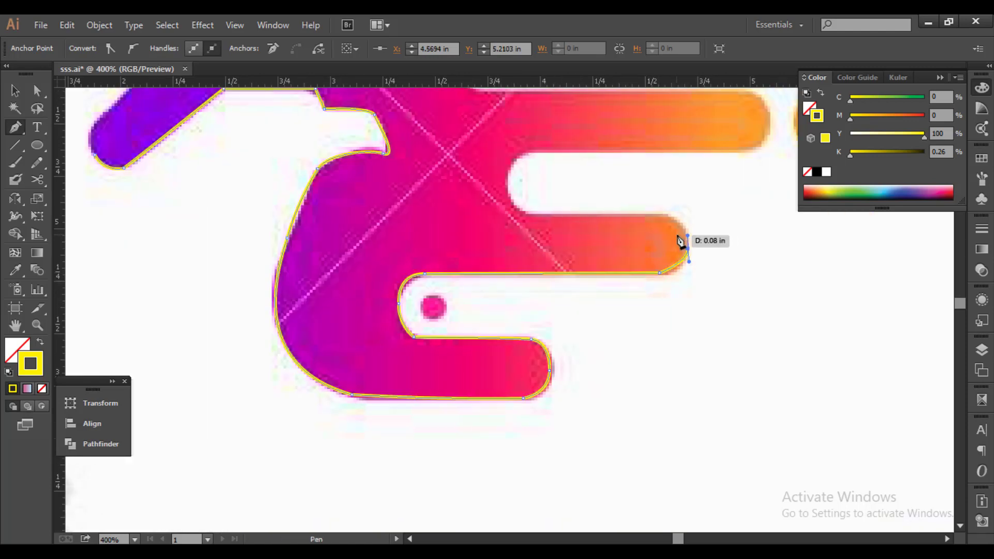
pyautogui.hotkey('ctrl', 'z')
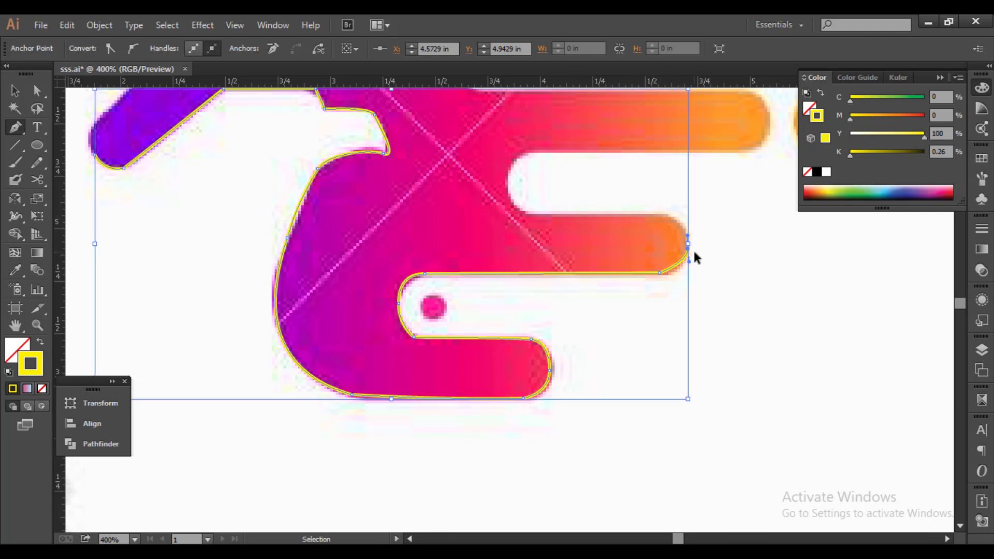
pyautogui.moveTo(688, 249); pyautogui.dragTo(688, 232)
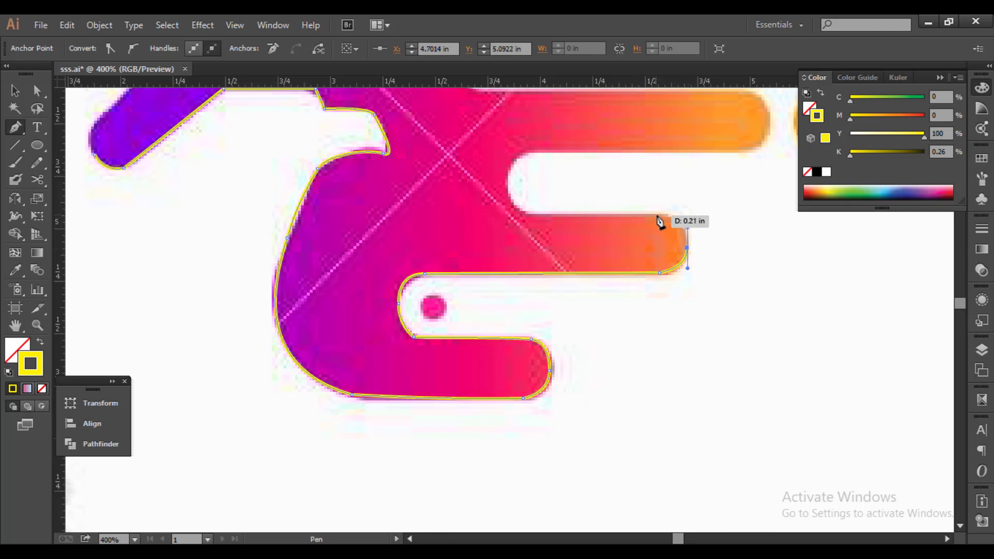
pyautogui.moveTo(638, 213); pyautogui.dragTo(534, 220)
pyautogui.moveTo(506, 176)
pyautogui.mouseDown()
pyautogui.moveTo(508, 138)
pyautogui.moveTo(578, 152)
pyautogui.moveTo(585, 179)
pyautogui.moveTo(604, 124)
pyautogui.moveTo(548, 111)
pyautogui.mouseUp()
# Step: Trace along the longest finger, up through the top notch and around the top finger's end
pyautogui.hscroll(5, 587, 162)
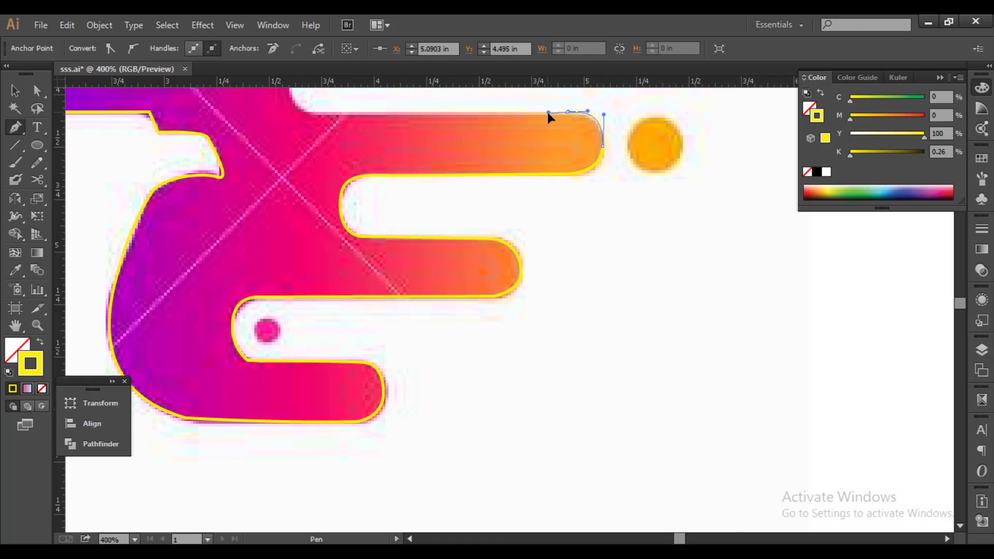
pyautogui.scroll(4, 445, 207)
pyautogui.hscroll(-4, 450, 233)
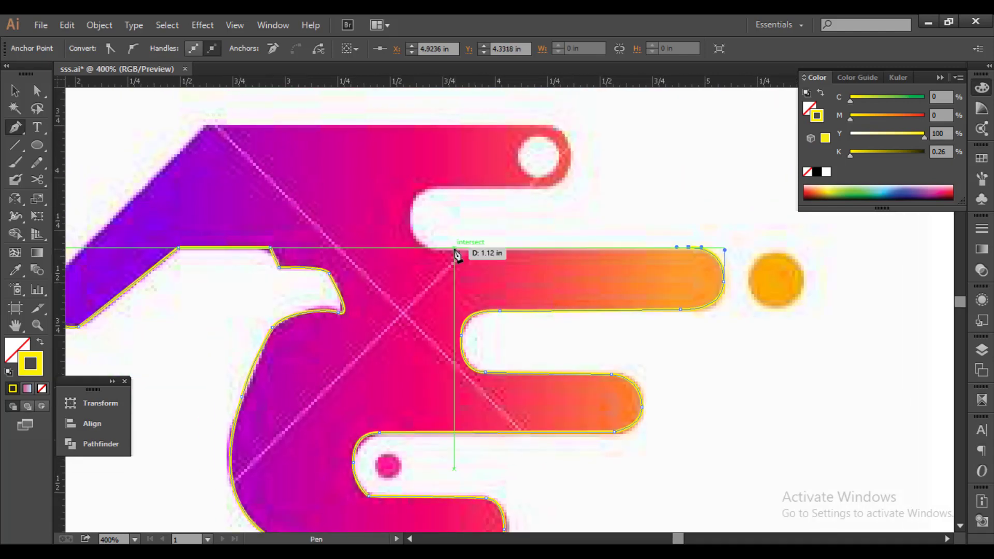
pyautogui.click(428, 248)
pyautogui.moveTo(410, 213)
pyautogui.mouseDown()
pyautogui.moveTo(412, 180)
pyautogui.moveTo(443, 188)
pyautogui.mouseUp()
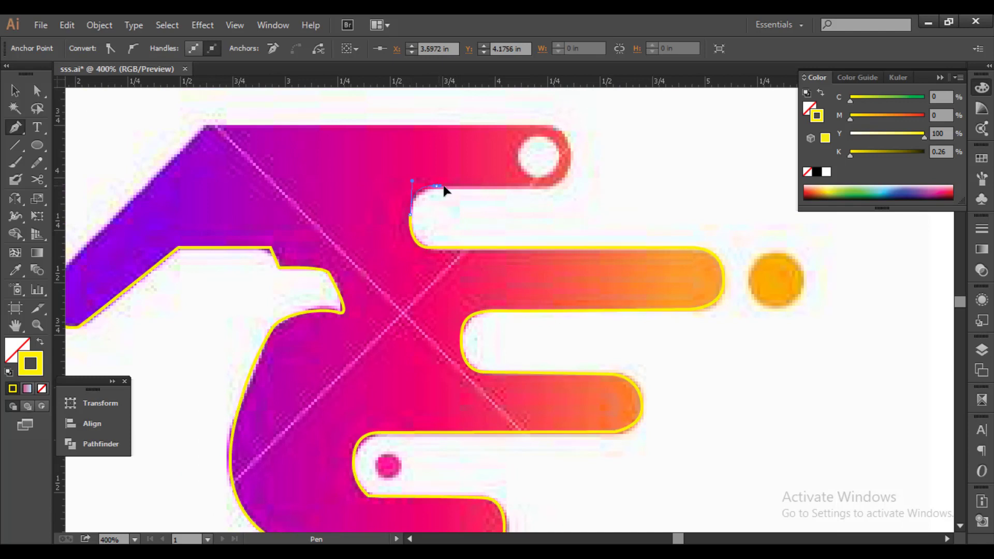
pyautogui.click(552, 188)
pyautogui.moveTo(571, 165); pyautogui.dragTo(550, 126)
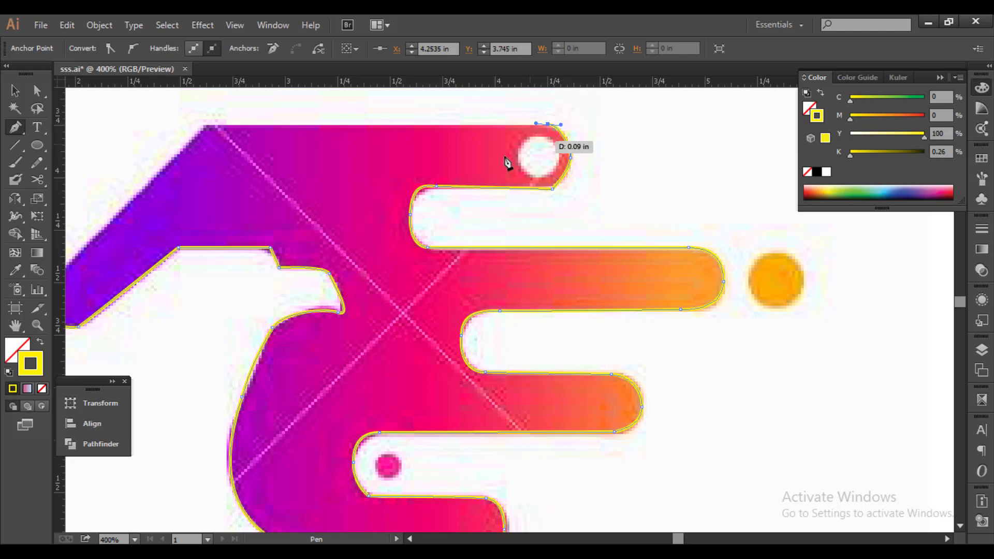
# Step: Carry the outline over the top finger's tip and along the top edge back to the left tip
pyautogui.moveTo(339, 120); pyautogui.dragTo(434, 155)
pyautogui.click(301, 160)
pyautogui.moveTo(231, 256); pyautogui.dragTo(282, 217)
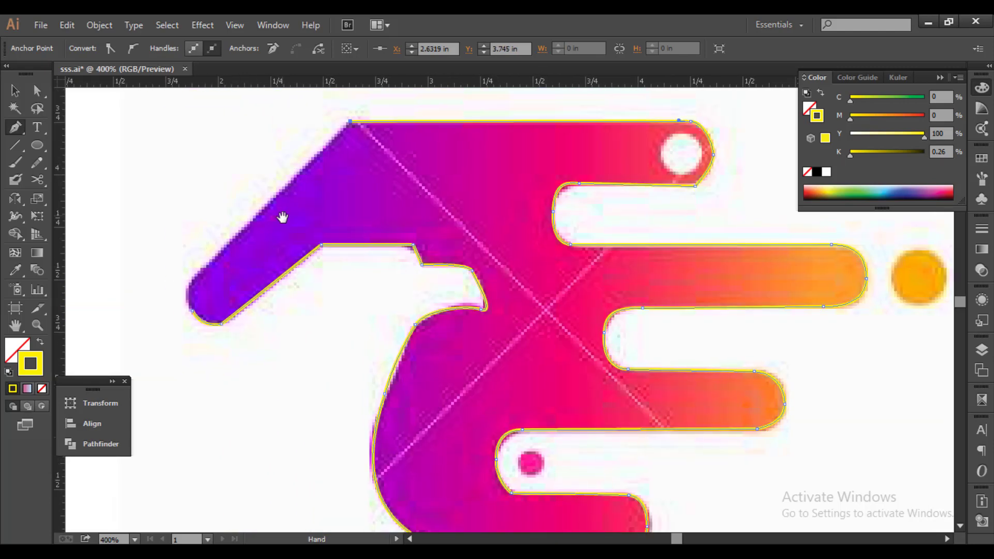
pyautogui.keyDown('ctrl'); pyautogui.click(172, 289); pyautogui.keyUp('ctrl')
pyautogui.moveTo(219, 260); pyautogui.dragTo(213, 346)
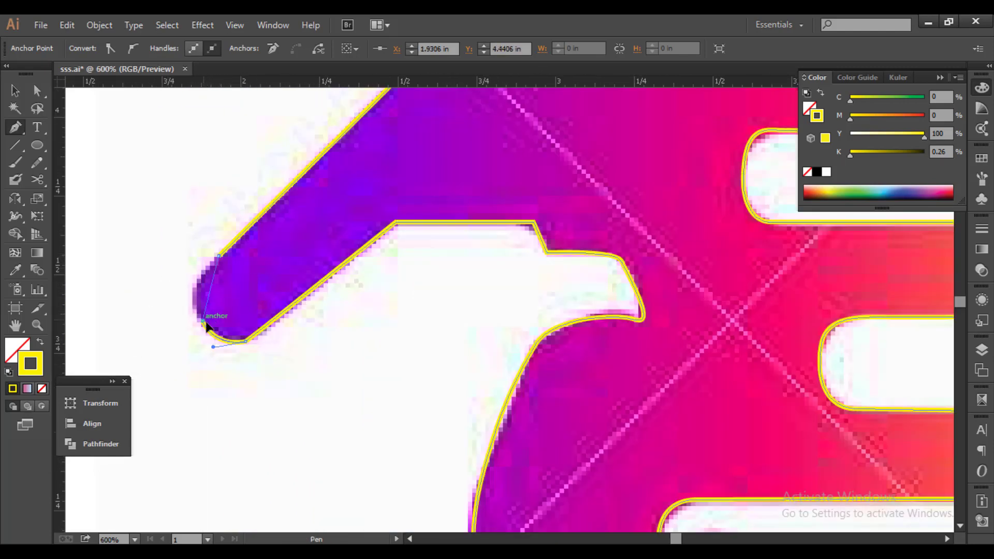
# Step: Draw a circle over the white hole in the top finger
pyautogui.press('v')
pyautogui.click(344, 360)
pyautogui.hotkey('ctrl', '-')
pyautogui.hotkey('ctrl', '-')
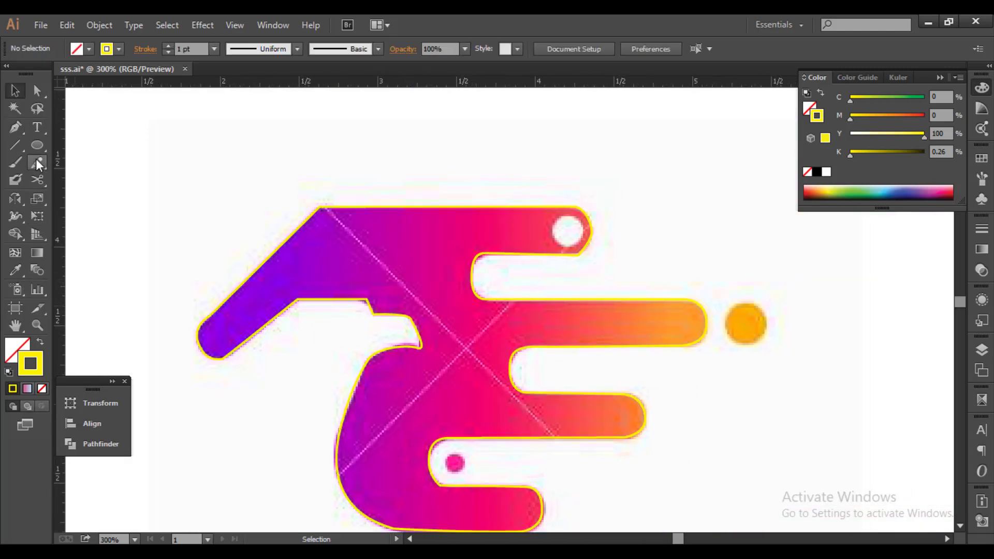
pyautogui.press('l')
pyautogui.scroll(1, 549, 251)
pyautogui.moveTo(573, 224); pyautogui.dragTo(597, 248)
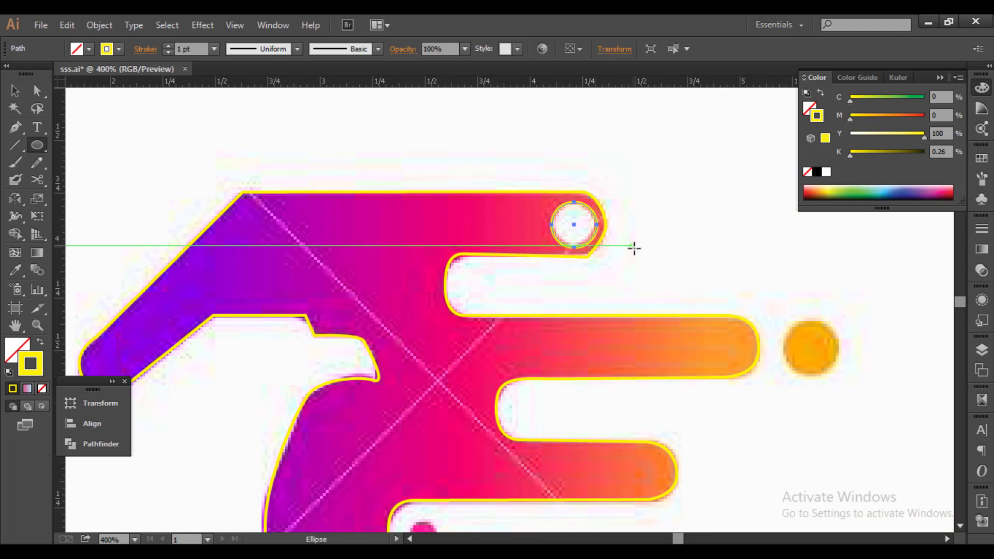
# Step: Resume the open outline and close it around the top finger's rounded tip
pyautogui.scroll(2, 615, 257)
pyautogui.press('a')
pyautogui.click(615, 250)
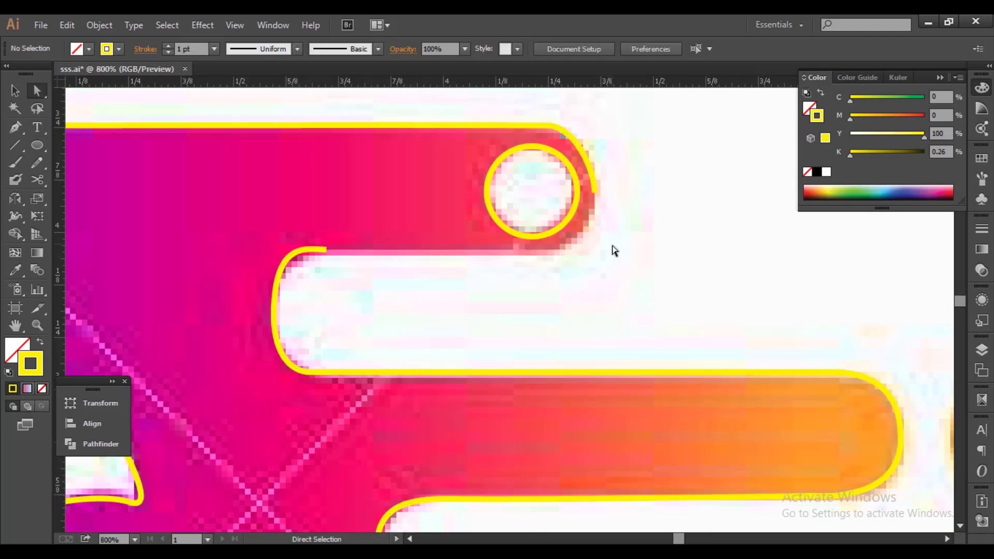
pyautogui.press('p')
pyautogui.click(326, 250)
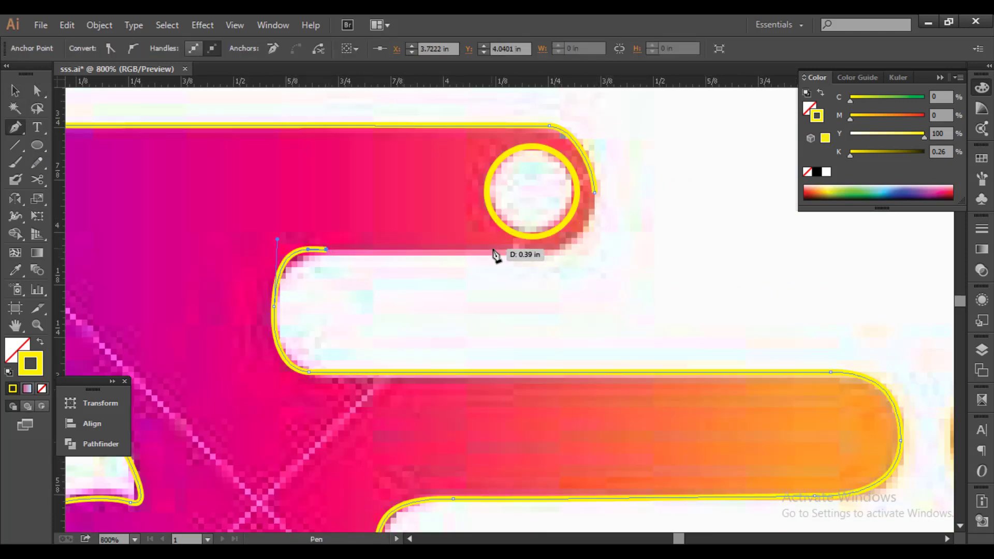
pyautogui.click(513, 249)
pyautogui.moveTo(594, 193); pyautogui.dragTo(600, 127)
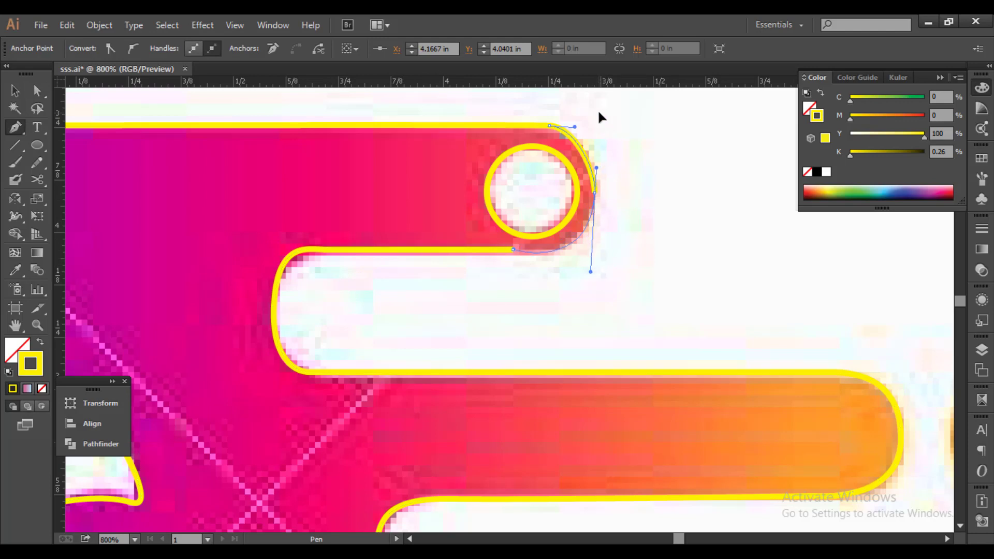
# Step: Adjust the anchors and curve around the small hole, then check the hole circle's placement
pyautogui.press('a')
pyautogui.click(644, 204)
pyautogui.click(513, 249)
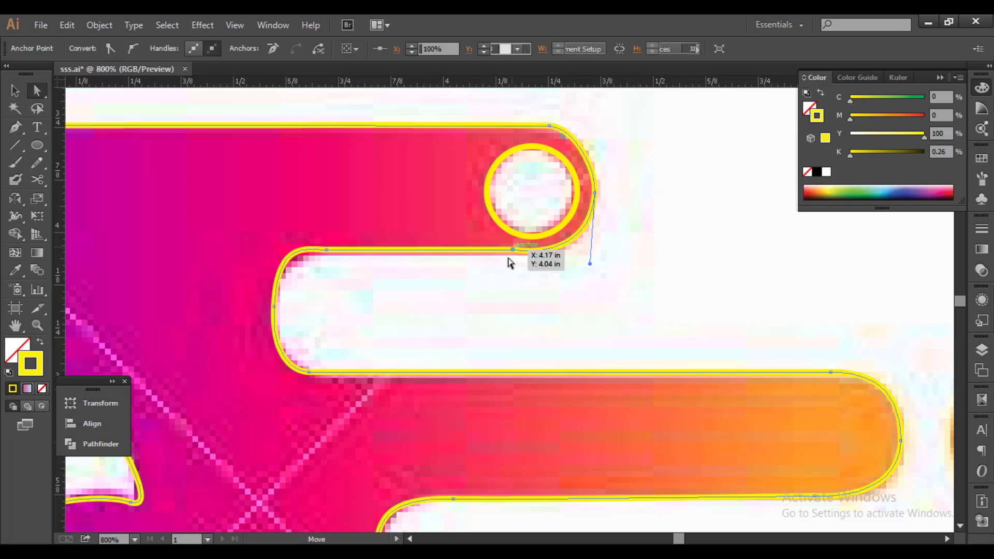
pyautogui.press('v')
pyautogui.click(615, 288)
pyautogui.scroll(-1, 615, 289)
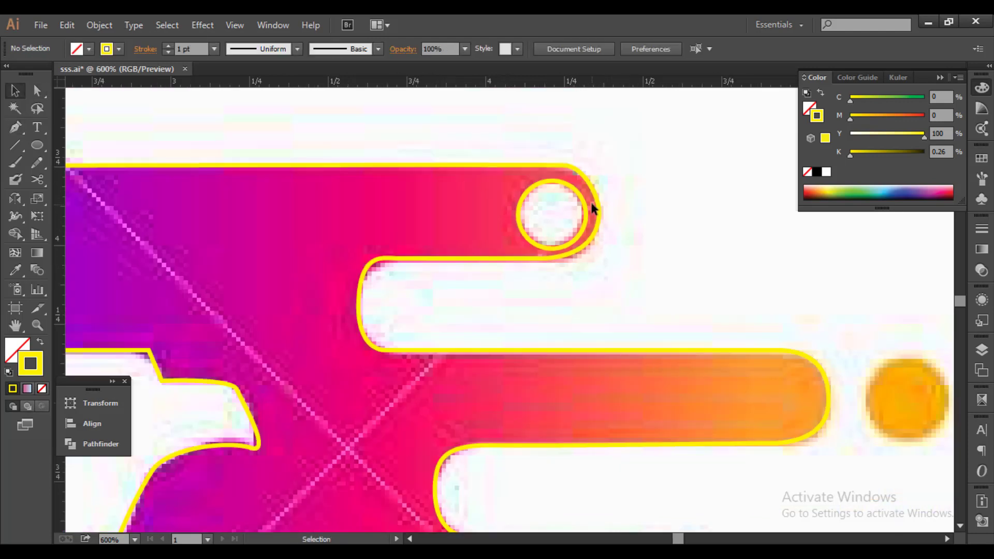
pyautogui.click(585, 210)
pyautogui.click(638, 213)
pyautogui.scroll(-2, 644, 280)
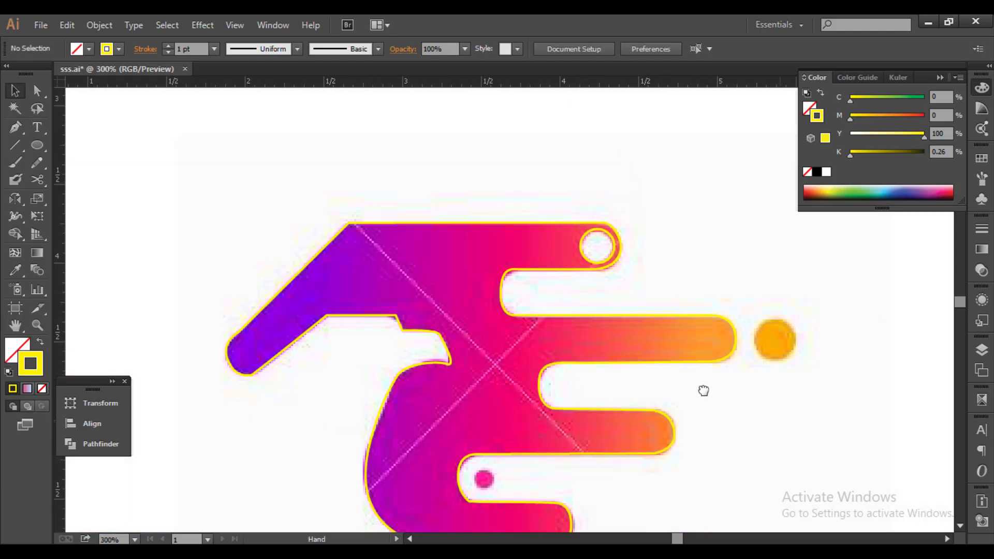
# Step: Draw a circle fitted over the orange dot and give it the dot's orange colour
pyautogui.click(37, 146)
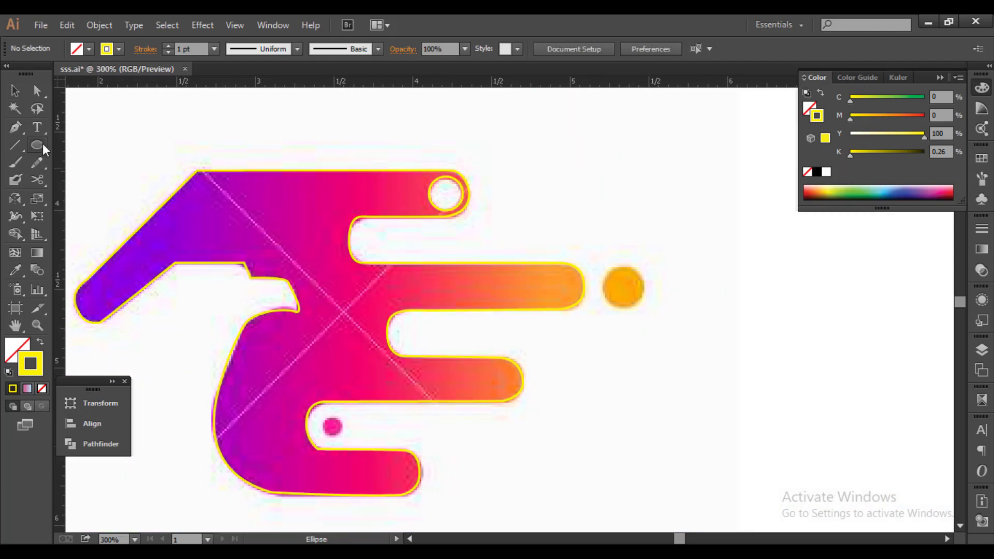
pyautogui.moveTo(625, 287); pyautogui.dragTo(645, 304)
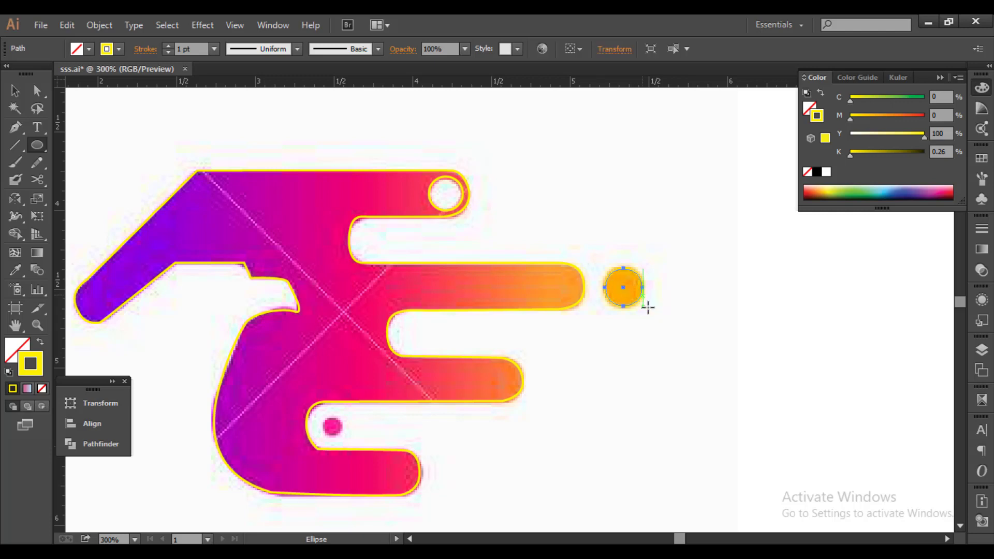
pyautogui.press('v')
pyautogui.click(549, 405)
pyautogui.moveTo(630, 374); pyautogui.dragTo(655, 322)
pyautogui.click(647, 235)
pyautogui.press('i')
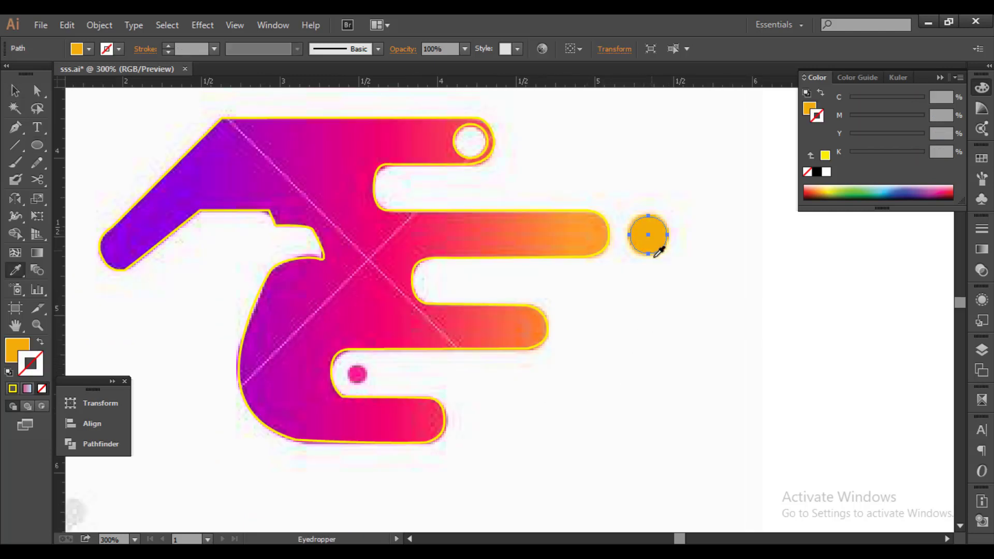
pyautogui.press('v')
pyautogui.hotkey('ctrl', 'shift', 'a')
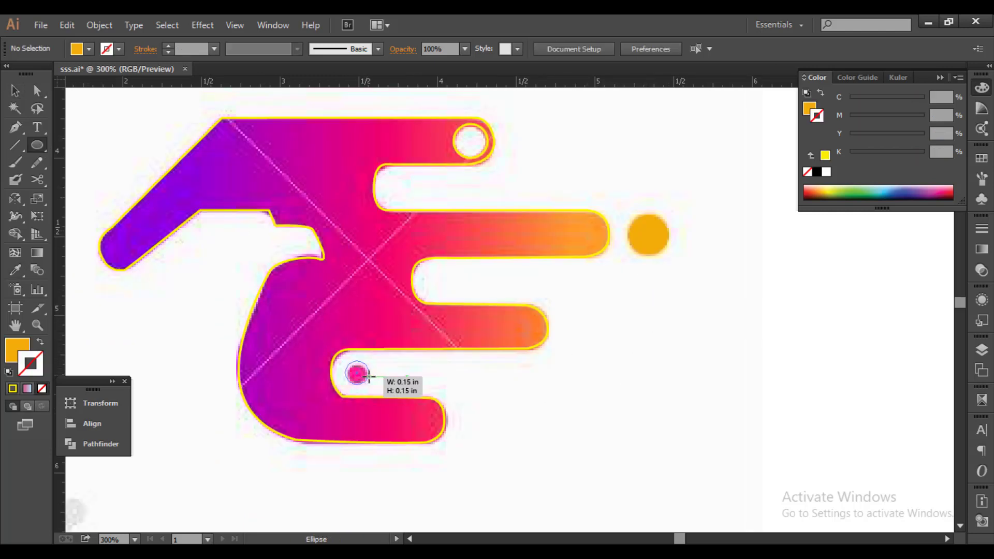
# Step: Draw a circle over the small magenta dot and sample its magenta colour
pyautogui.moveTo(357, 374); pyautogui.dragTo(370, 385)
pyautogui.press('v')
pyautogui.press('i')
pyautogui.click(393, 336)
pyautogui.press('v')
pyautogui.hscroll(-4, 518, 368)
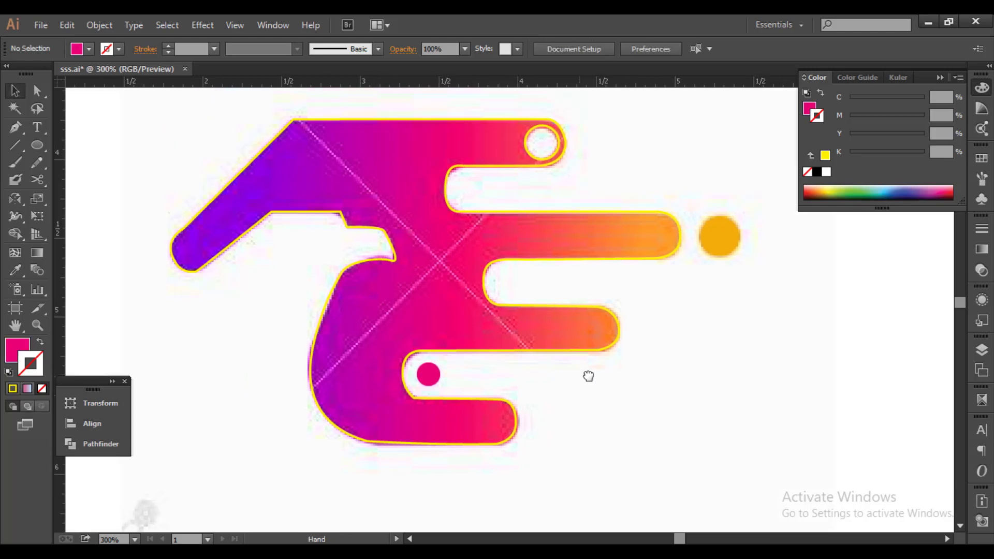
pyautogui.click(575, 308)
pyautogui.hotkey('ctrl', '-')
pyautogui.hotkey('ctrl', '-')
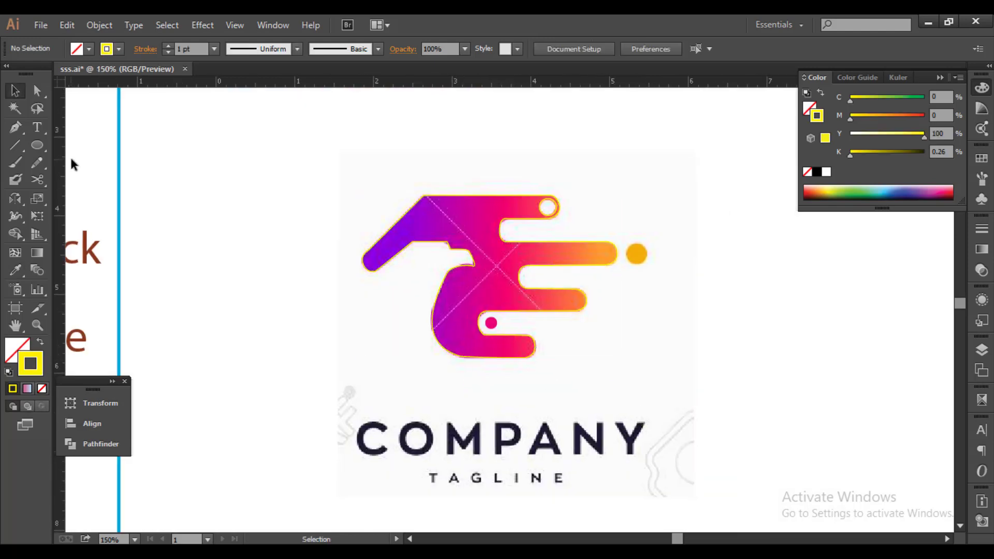
# Step: Add 'COMPANY NAME' text and position it over the wordmark below the logo
pyautogui.hotkey('ctrl', 'shift', 'a')
pyautogui.press('t')
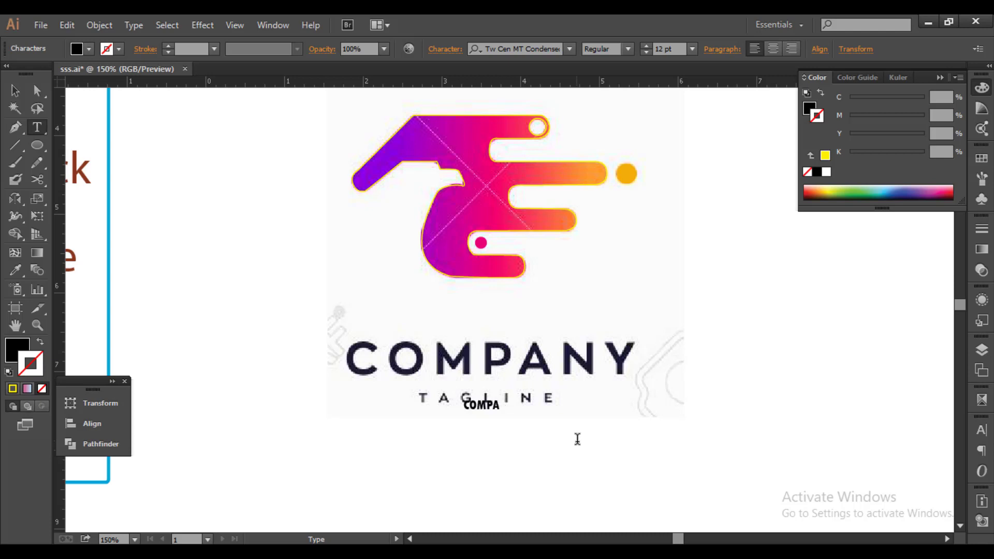
pyautogui.write('NY NAME')
pyautogui.click(23, 95)
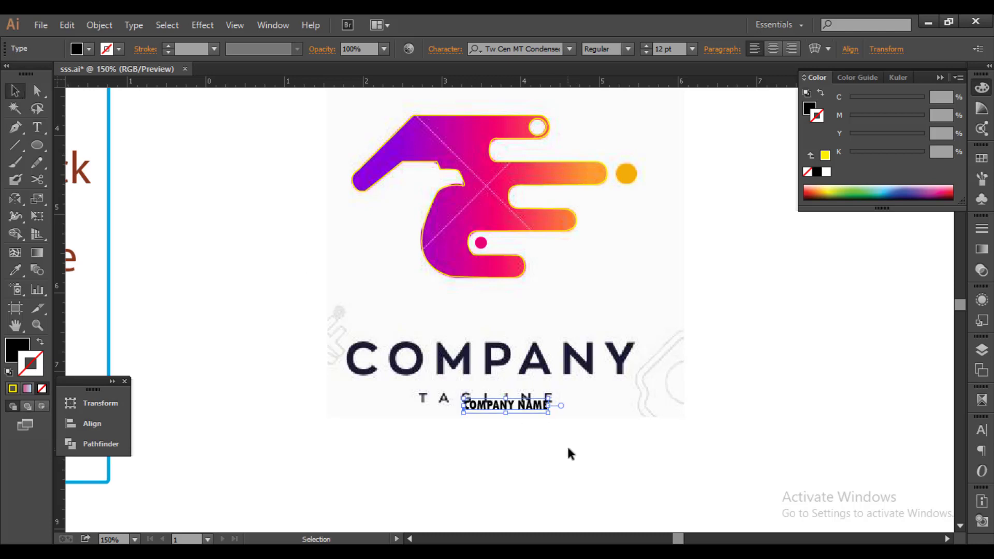
pyautogui.moveTo(552, 399)
pyautogui.mouseDown()
pyautogui.moveTo(512, 439)
pyautogui.moveTo(559, 459)
pyautogui.moveTo(553, 362)
pyautogui.moveTo(632, 377)
pyautogui.moveTo(596, 439)
pyautogui.mouseUp()
# Step: Retype the copied line as 'SOLOGAN' and shrink it onto the tagline row
pyautogui.doubleClick(591, 430)
pyautogui.hotkey('ctrl', 'a')
pyautogui.write('SO')
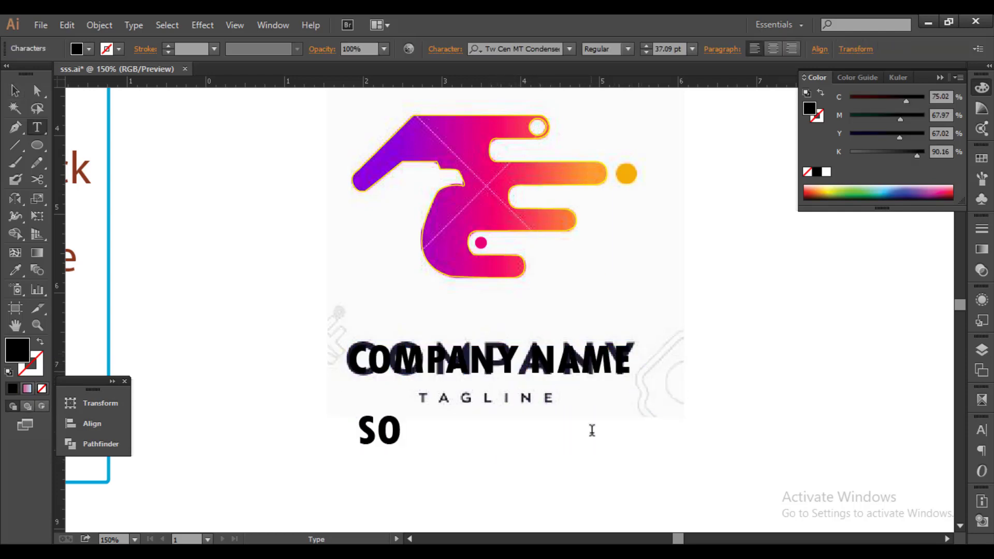
pyautogui.write('LOGAN')
pyautogui.click(15, 90)
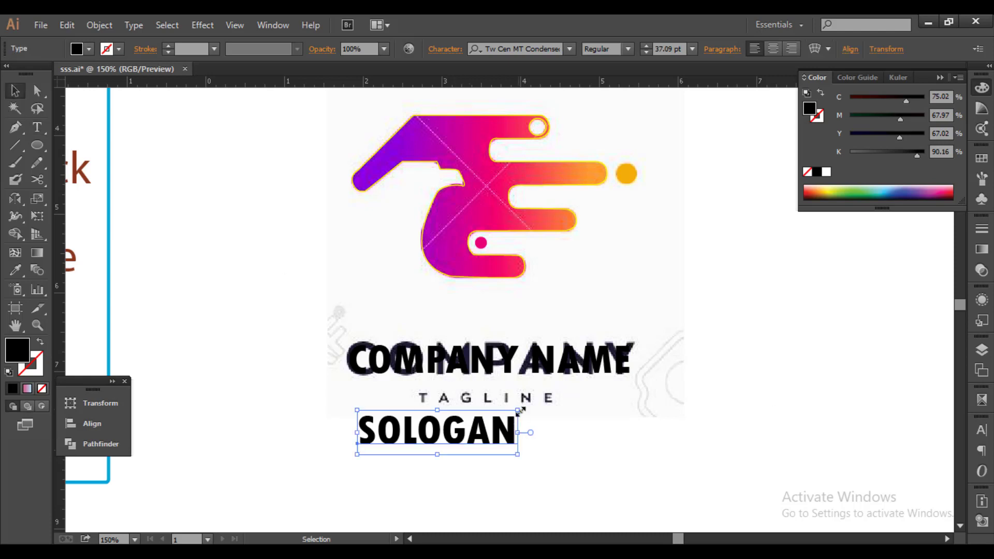
pyautogui.moveTo(520, 411)
pyautogui.mouseDown()
pyautogui.moveTo(472, 444)
pyautogui.moveTo(509, 416)
pyautogui.moveTo(554, 410)
pyautogui.mouseUp()
# Step: Move the traced logo and its text to the right of the reference
pyautogui.click(582, 427)
pyautogui.scroll(-2, 581, 428)
pyautogui.scroll(1, 424, 312)
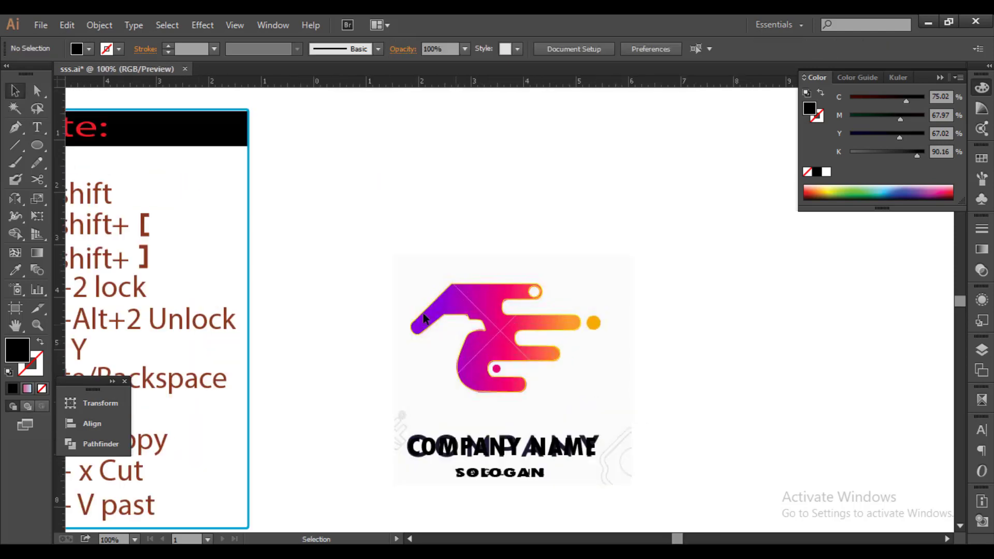
pyautogui.moveTo(368, 281); pyautogui.dragTo(668, 479)
pyautogui.moveTo(614, 437)
pyautogui.mouseDown()
pyautogui.moveTo(486, 399)
pyautogui.moveTo(651, 421)
pyautogui.moveTo(749, 386)
pyautogui.mouseUp()
pyautogui.click(764, 380)
# Step: Fill the whole traced outline with pink sampled by the Eyedropper
pyautogui.moveTo(608, 233); pyautogui.dragTo(645, 270)
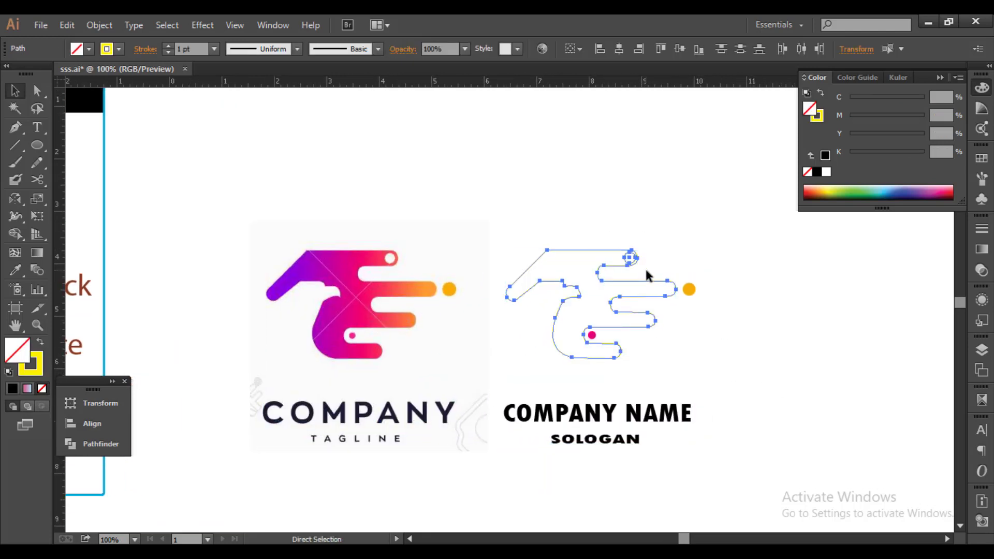
pyautogui.click(646, 270)
pyautogui.scroll(2, 609, 279)
pyautogui.moveTo(595, 182); pyautogui.dragTo(683, 248)
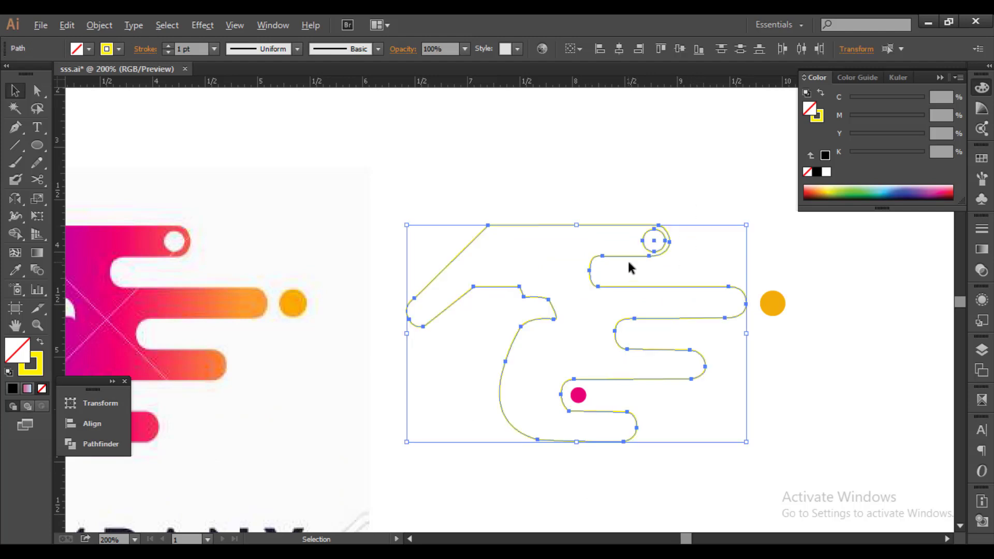
pyautogui.scroll(-1, 628, 266)
pyautogui.press('i')
pyautogui.click(269, 296)
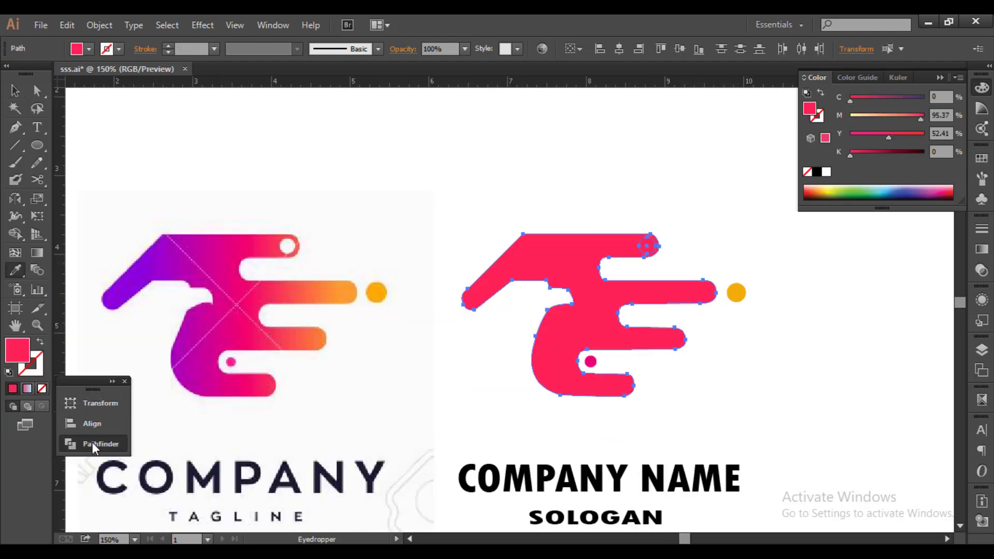
# Step: Merge the outline and hole circle into one compound path with Ctrl+8
pyautogui.click(93, 445)
pyautogui.hotkey('ctrl', '8')
pyautogui.press('v')
pyautogui.click(573, 196)
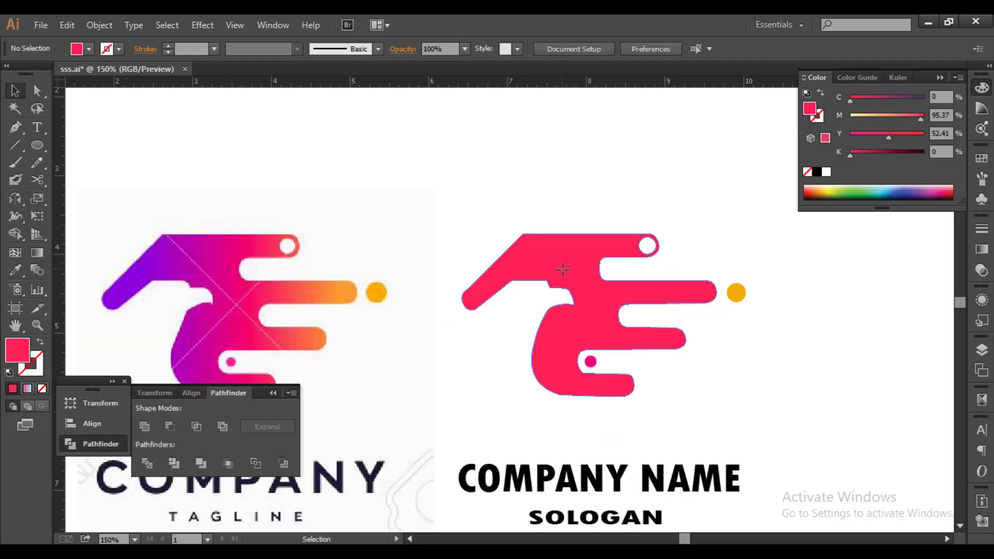
pyautogui.click(563, 269)
# Step: Apply a linear gradient to the logo and tint its left stop magenta
pyautogui.click(981, 249)
pyautogui.click(894, 321)
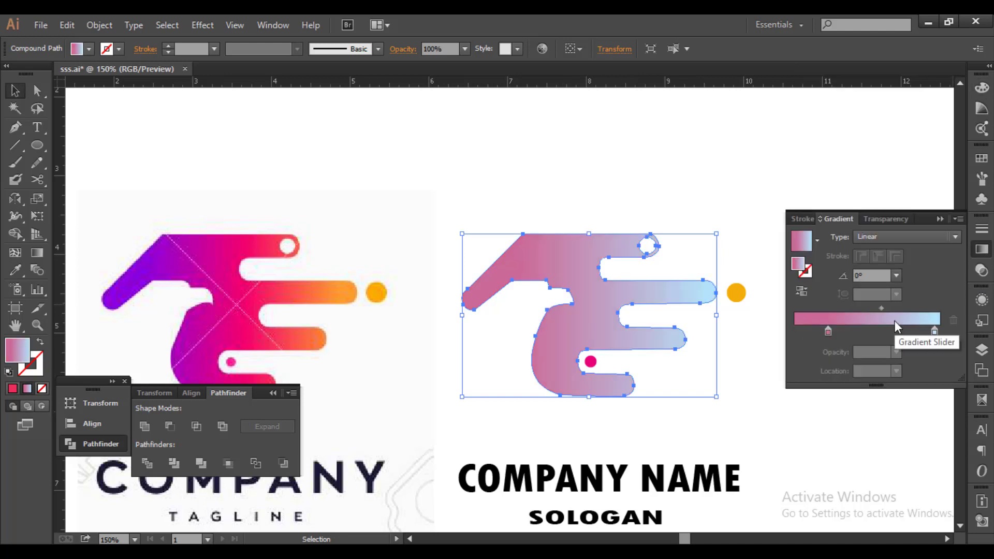
pyautogui.click(828, 332)
pyautogui.doubleClick(828, 332)
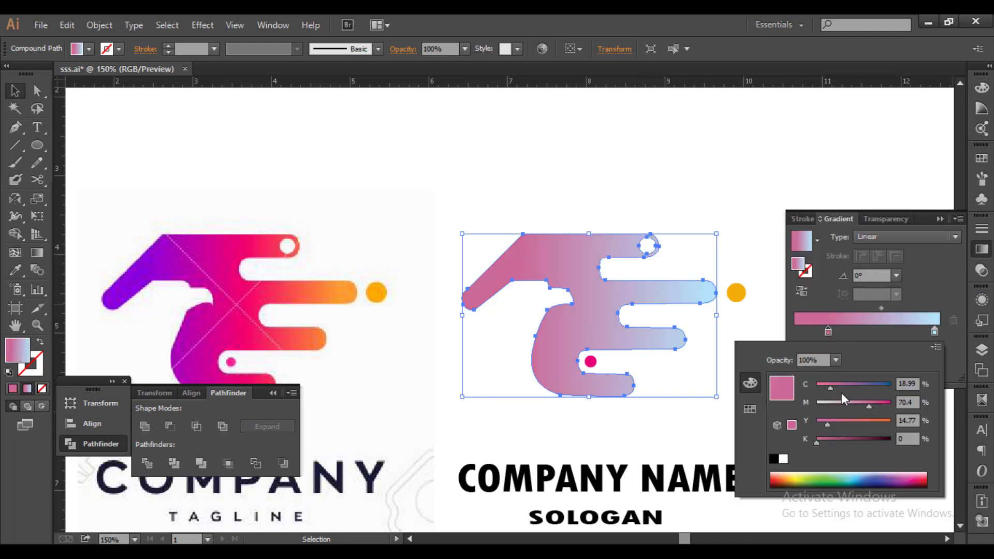
pyautogui.moveTo(840, 389)
pyautogui.mouseDown()
pyautogui.moveTo(877, 389)
pyautogui.moveTo(866, 406)
pyautogui.moveTo(892, 406)
pyautogui.moveTo(832, 386)
pyautogui.mouseUp()
pyautogui.moveTo(817, 441)
pyautogui.mouseDown()
pyautogui.moveTo(835, 439)
pyautogui.moveTo(803, 439)
pyautogui.moveTo(865, 424)
pyautogui.mouseUp()
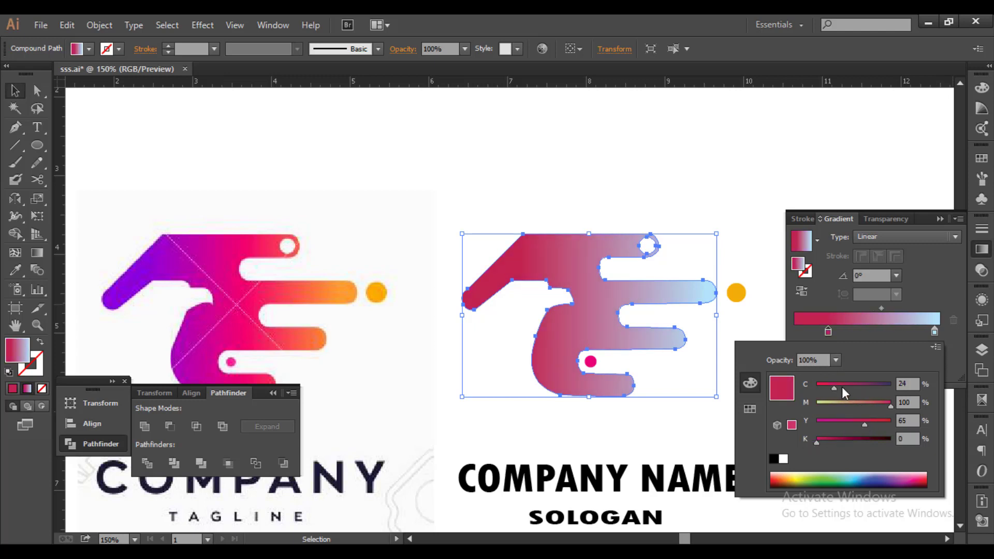
pyautogui.moveTo(841, 386); pyautogui.dragTo(852, 387)
pyautogui.moveTo(856, 423); pyautogui.dragTo(837, 422)
pyautogui.click(934, 331)
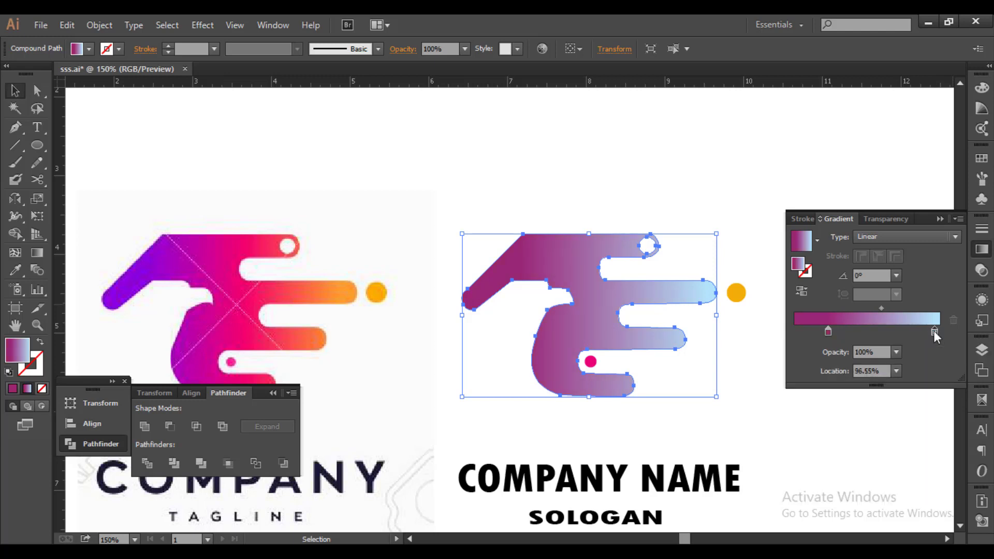
# Step: Add a middle gradient stop and set the right stop's colour to yellow
pyautogui.doubleClick(934, 332)
pyautogui.moveTo(883, 421)
pyautogui.mouseDown()
pyautogui.moveTo(892, 422)
pyautogui.moveTo(854, 405)
pyautogui.mouseUp()
pyautogui.click(877, 330)
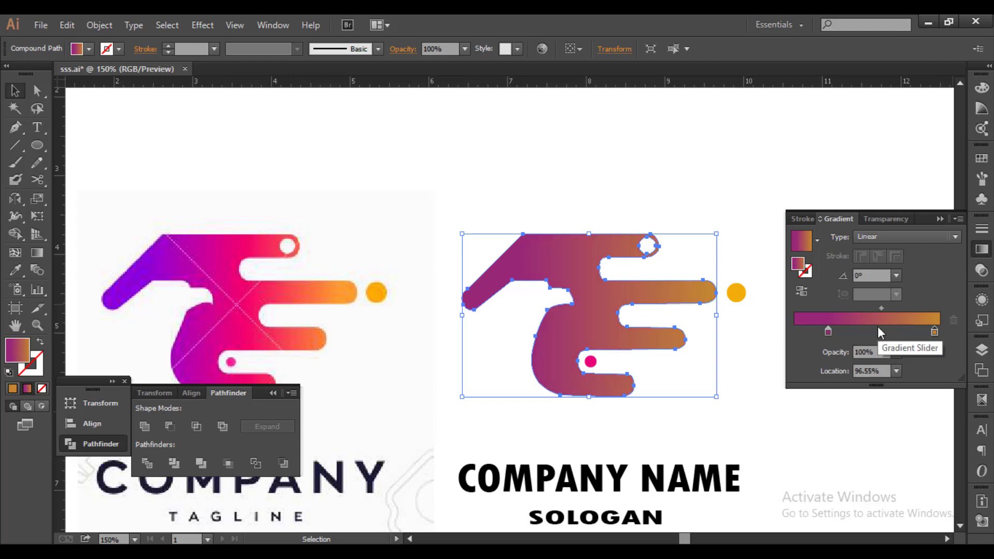
pyautogui.doubleClick(877, 331)
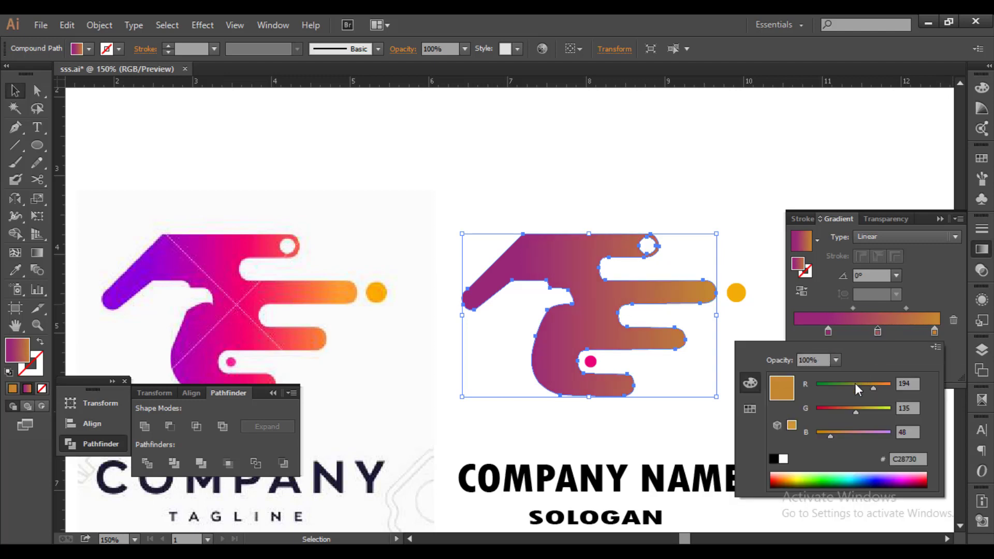
pyautogui.moveTo(855, 412); pyautogui.dragTo(808, 410)
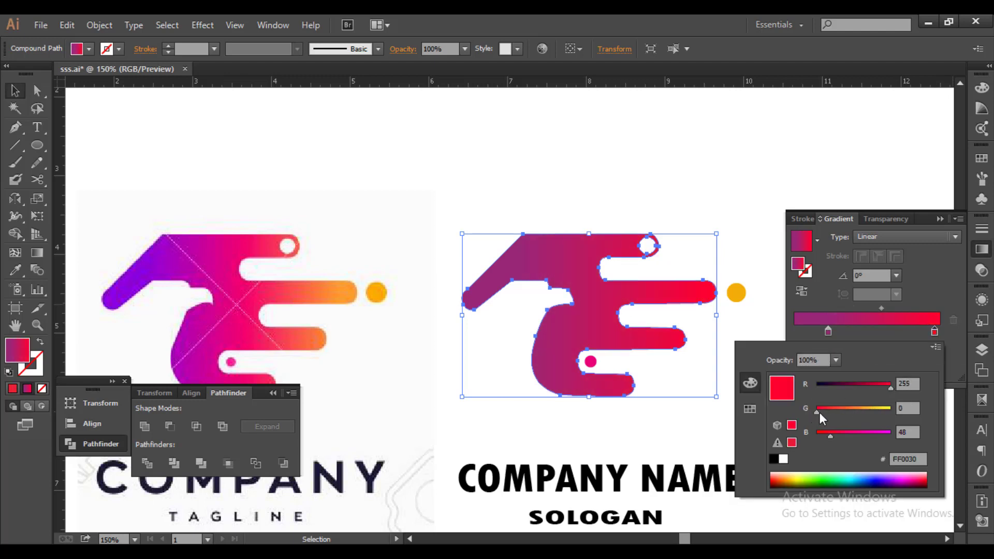
pyautogui.click(879, 332)
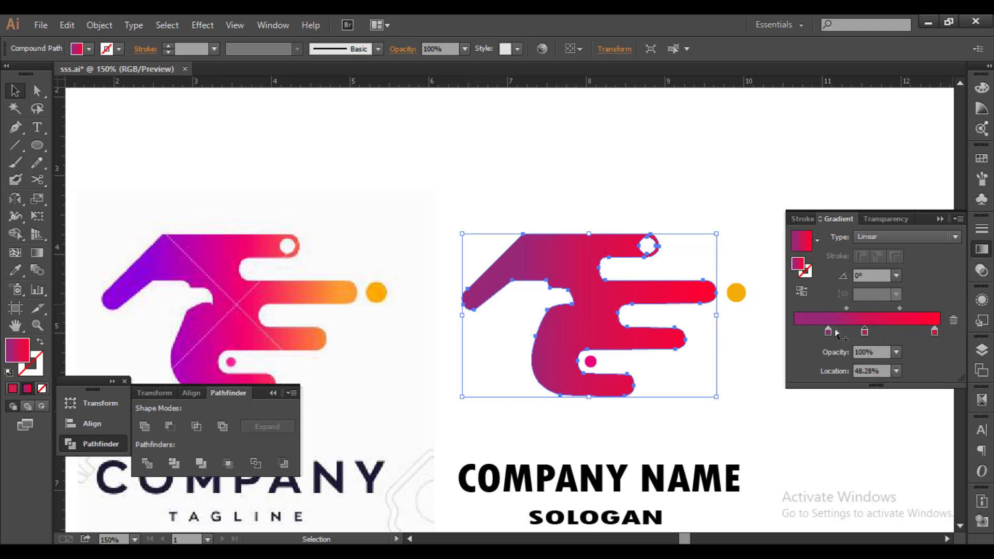
pyautogui.moveTo(818, 329); pyautogui.dragTo(816, 329)
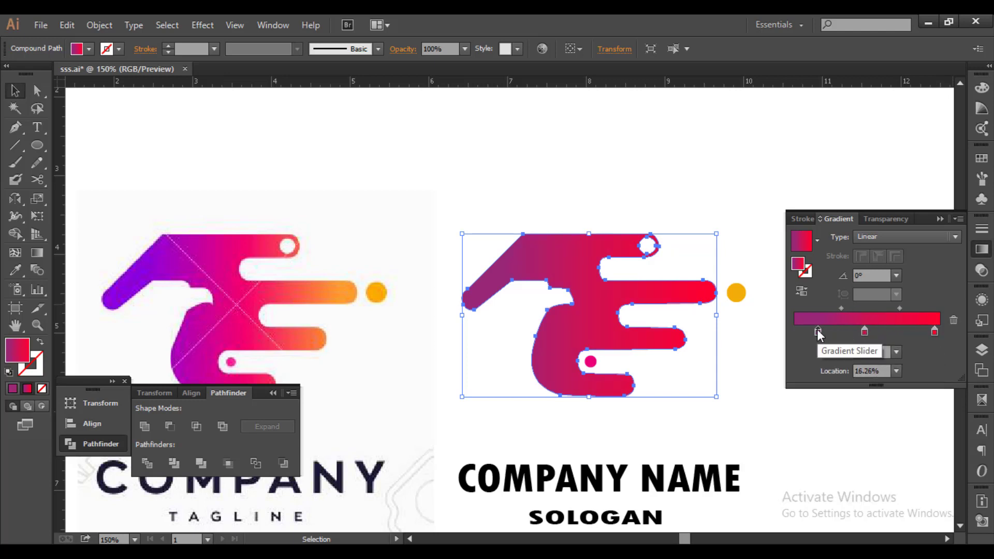
pyautogui.doubleClick(934, 331)
pyautogui.moveTo(888, 402); pyautogui.dragTo(824, 406)
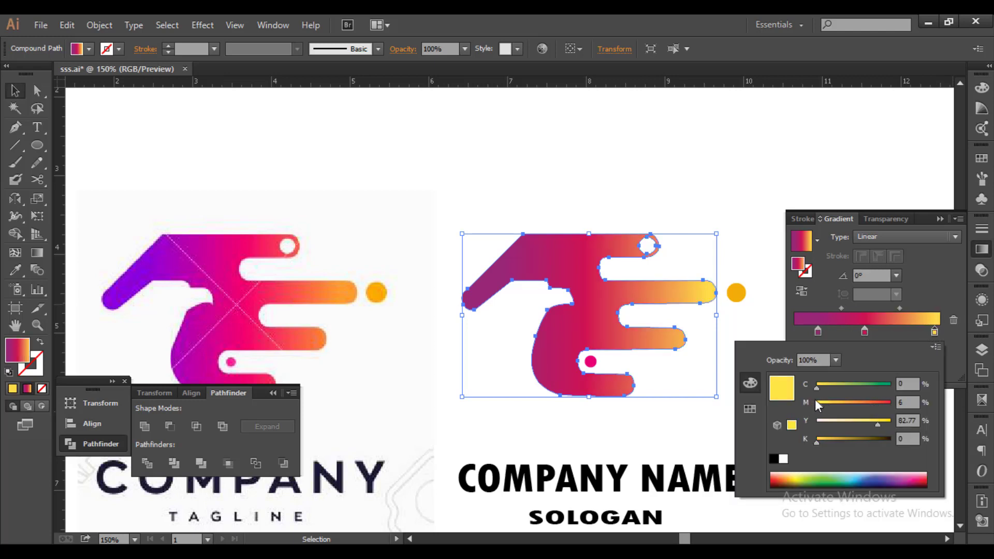
# Step: Refine the left stop to magenta-purple and nudge the middle stop slightly right
pyautogui.click(817, 331)
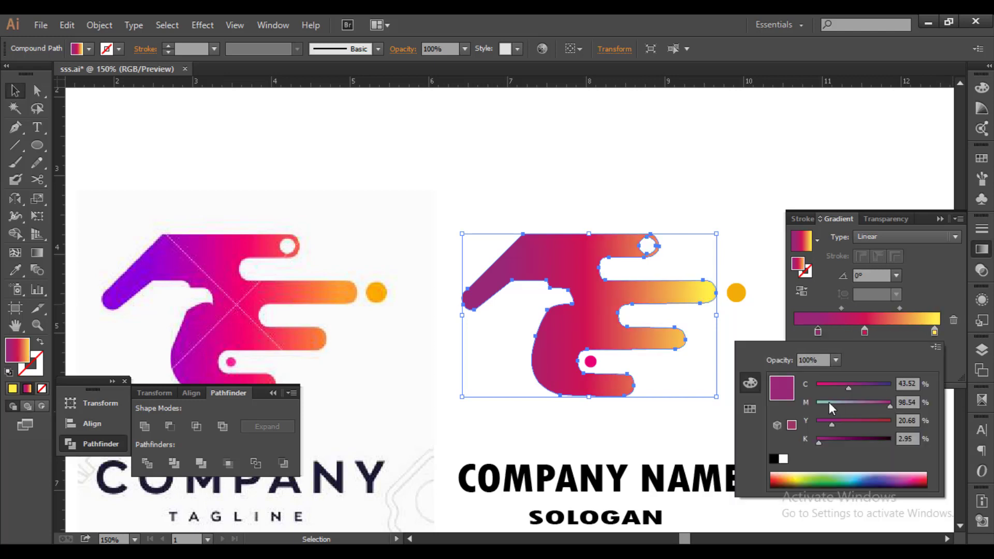
pyautogui.moveTo(850, 400)
pyautogui.mouseDown()
pyautogui.moveTo(873, 402)
pyautogui.moveTo(816, 384)
pyautogui.mouseUp()
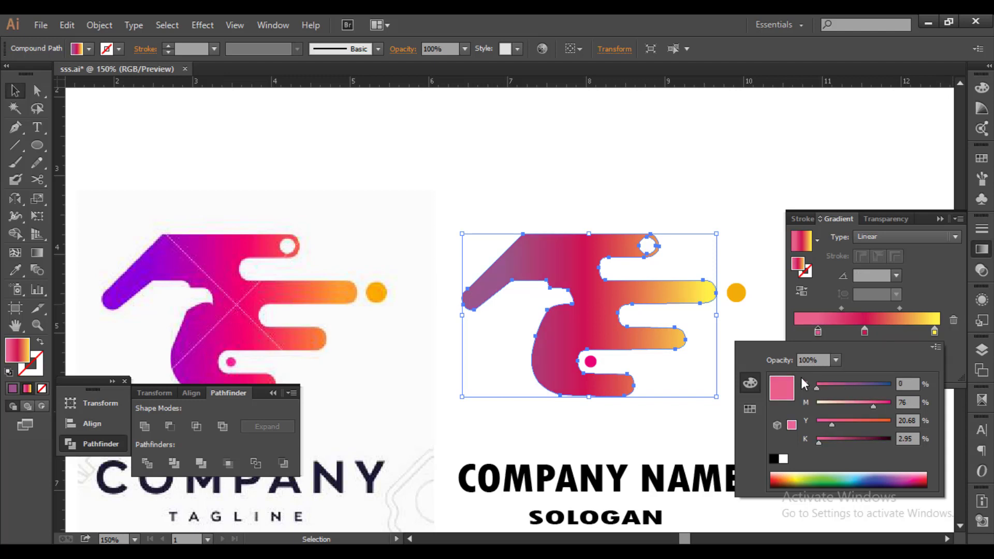
pyautogui.click(888, 408)
pyautogui.moveTo(853, 425); pyautogui.dragTo(816, 424)
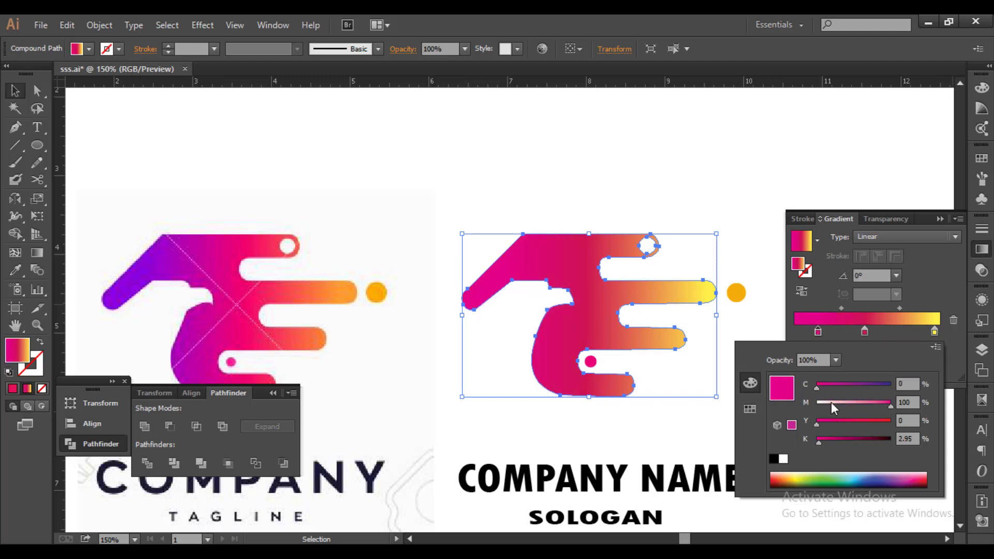
pyautogui.moveTo(817, 386); pyautogui.dragTo(886, 385)
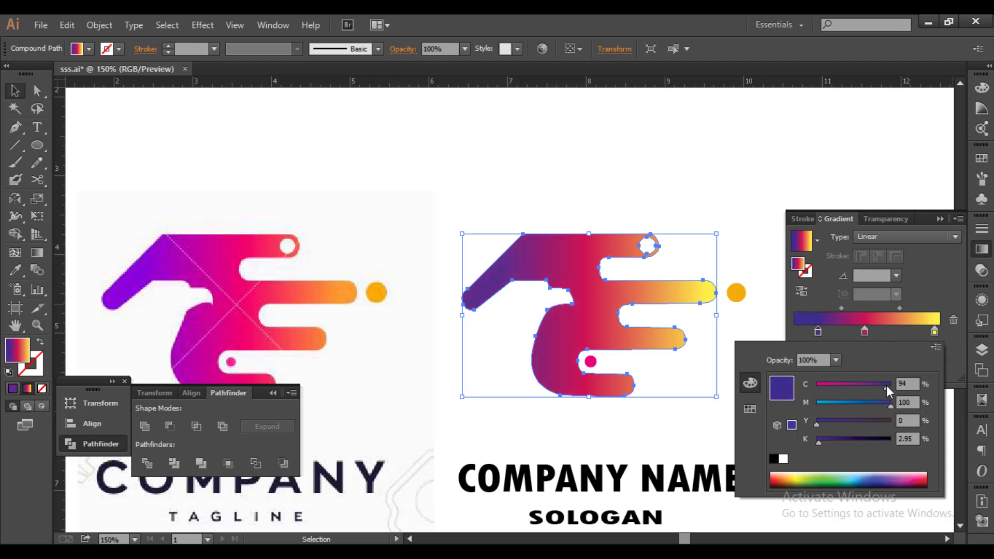
pyautogui.click(872, 335)
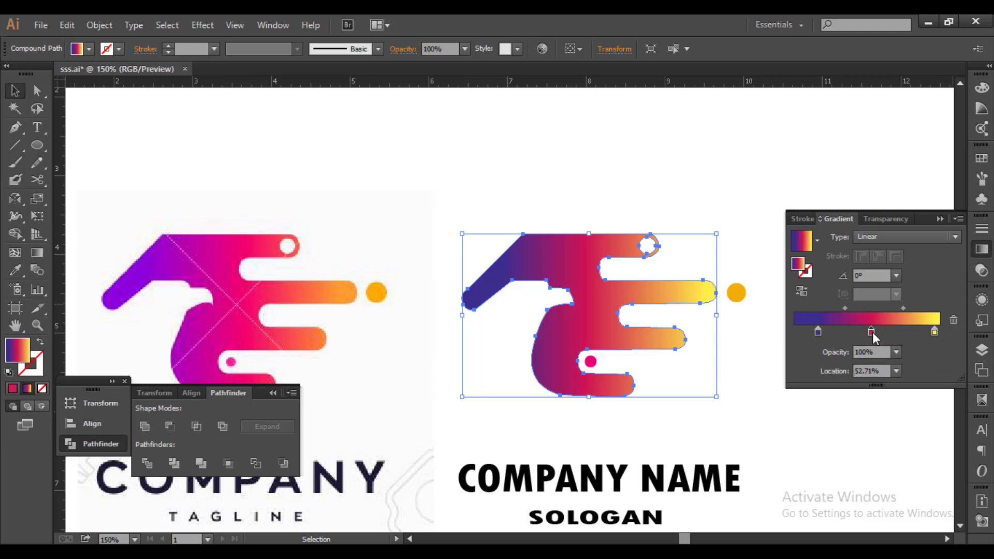
pyautogui.moveTo(873, 334); pyautogui.dragTo(884, 334)
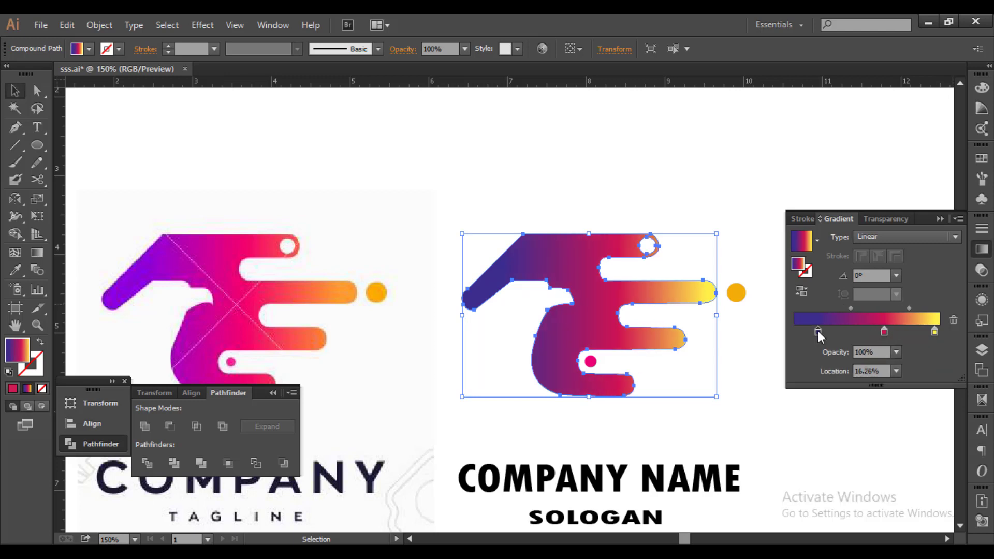
pyautogui.doubleClick(817, 331)
pyautogui.click(856, 386)
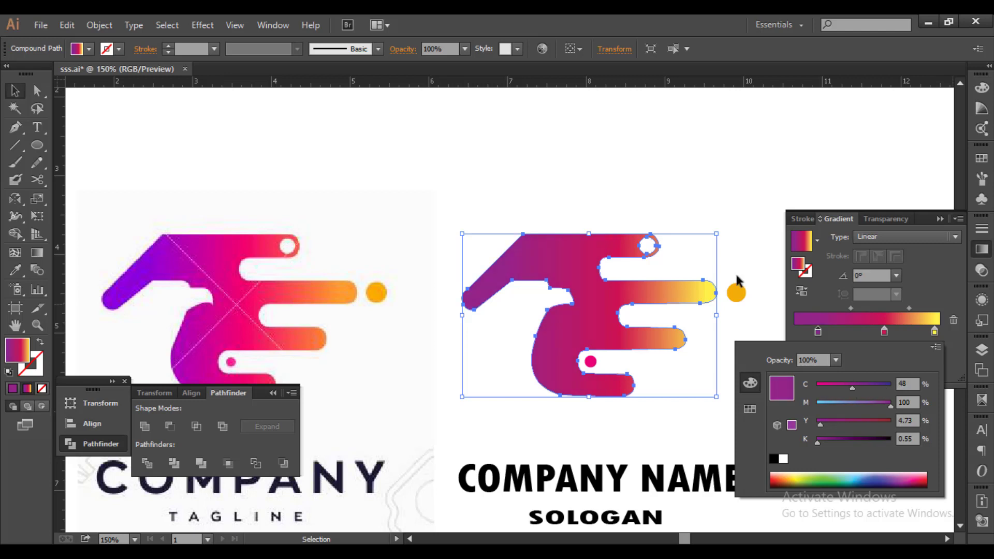
pyautogui.click(651, 198)
pyautogui.hotkey('ctrl', '-')
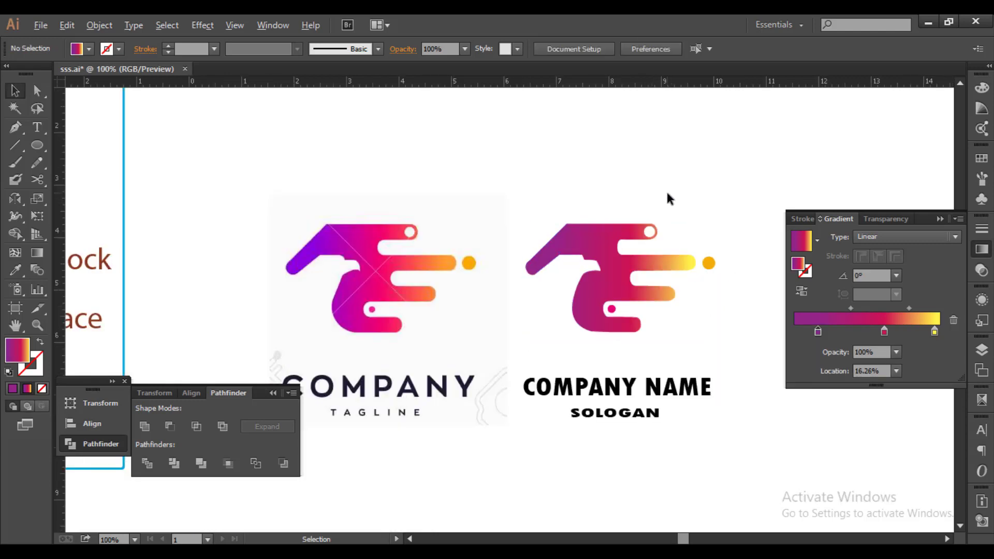
# Step: Delete the reference logo and tagline image
pyautogui.click(579, 243)
pyautogui.hotkey('ctrl', '-')
pyautogui.click(644, 211)
pyautogui.hotkey('ctrl', '+')
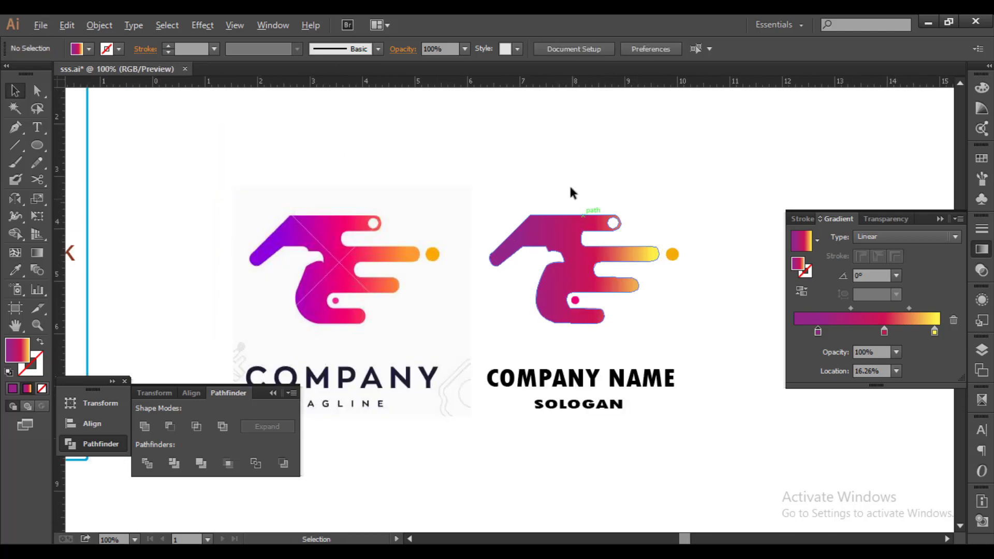
pyautogui.click(454, 251)
pyautogui.press('Delete')
# Step: Move the new logo and its text left and give the small dot the gradient
pyautogui.moveTo(422, 188); pyautogui.dragTo(693, 424)
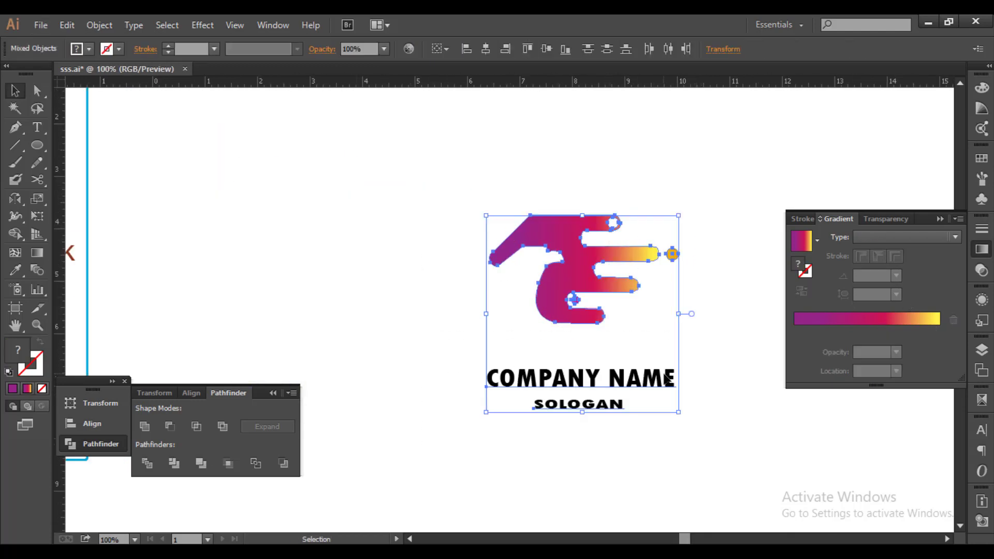
pyautogui.moveTo(668, 379); pyautogui.dragTo(422, 355)
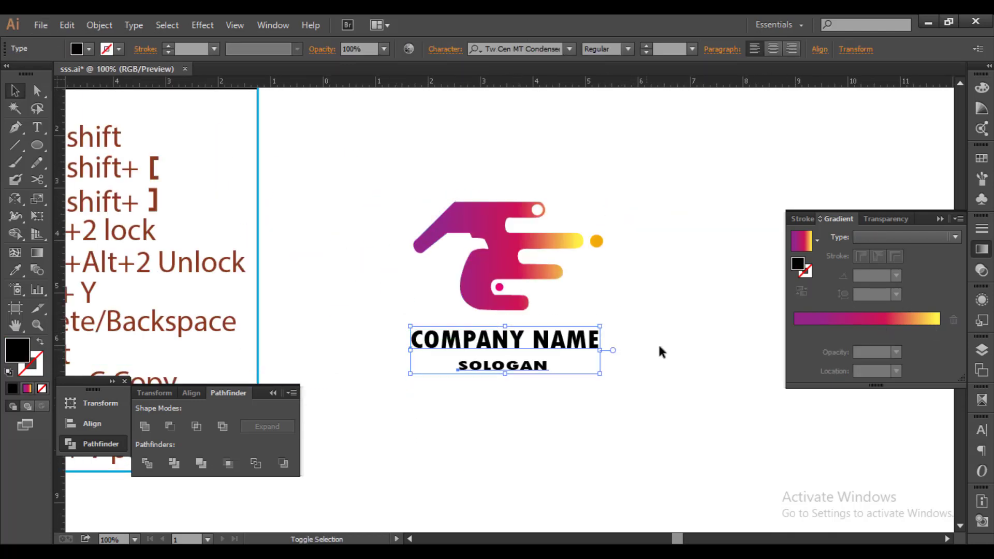
pyautogui.hotkey('ctrl', '+')
pyautogui.click(458, 272)
pyautogui.press('.')
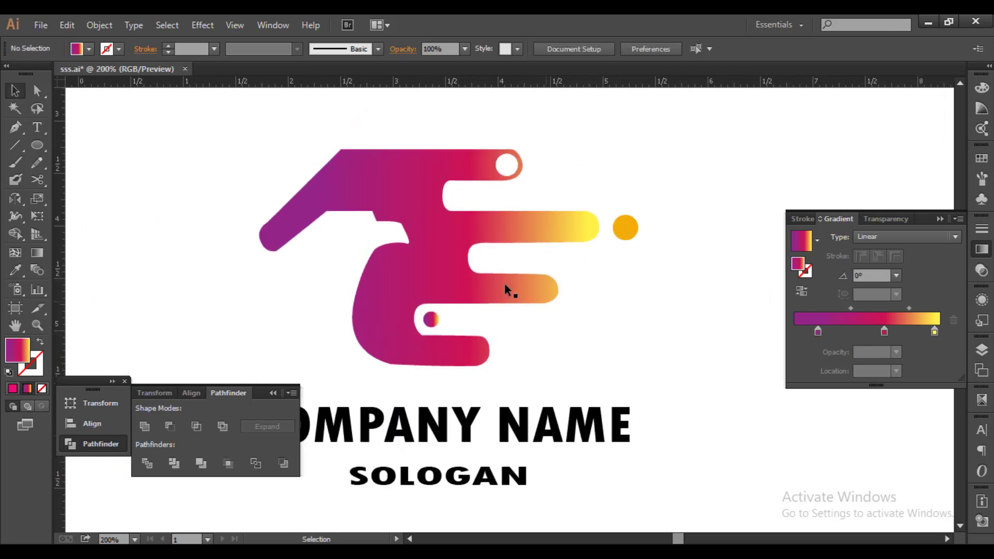
# Step: Set the logo gradient's left stop to deep violet RGB 89009A
pyautogui.click(506, 285)
pyautogui.click(817, 331)
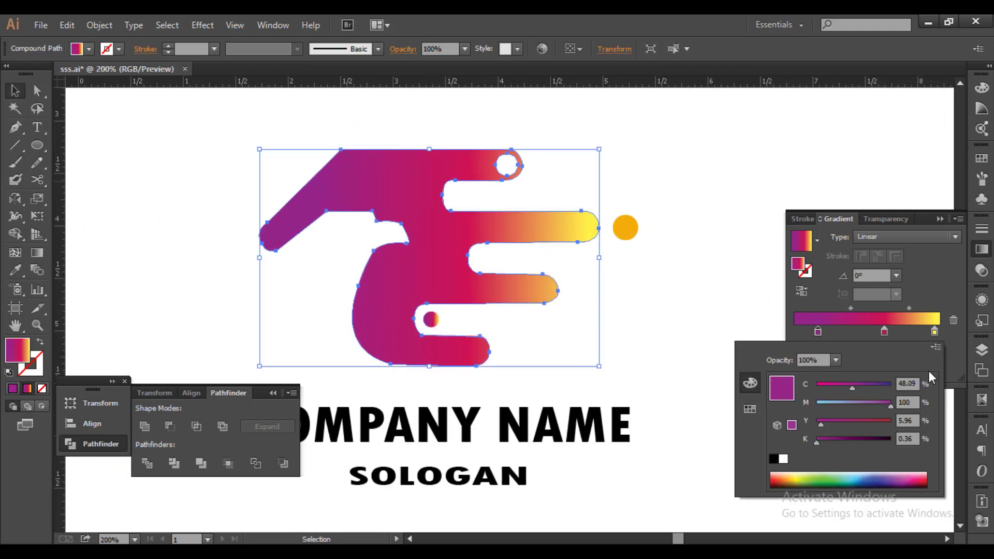
pyautogui.click(935, 346)
pyautogui.click(861, 387)
pyautogui.moveTo(859, 386); pyautogui.dragTo(879, 386)
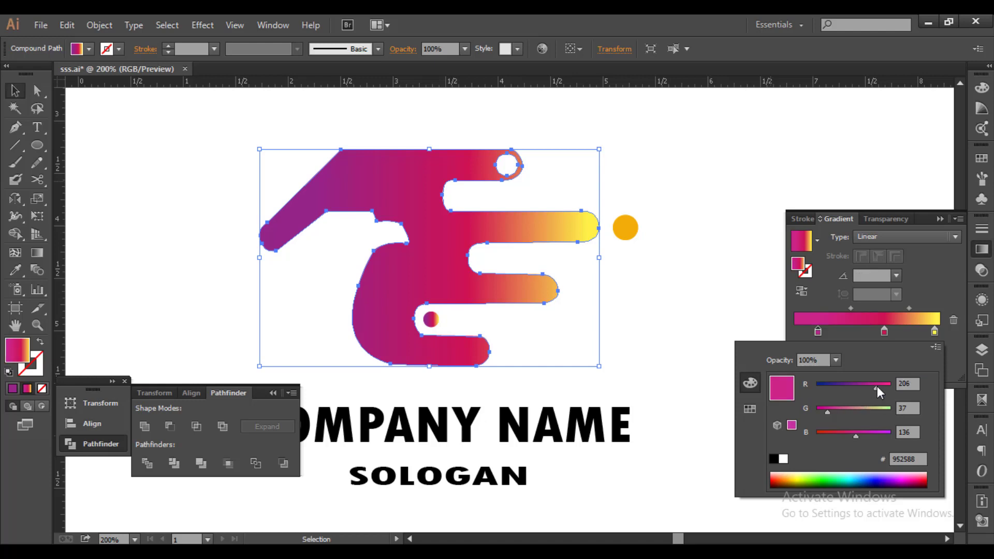
pyautogui.moveTo(855, 437); pyautogui.dragTo(878, 433)
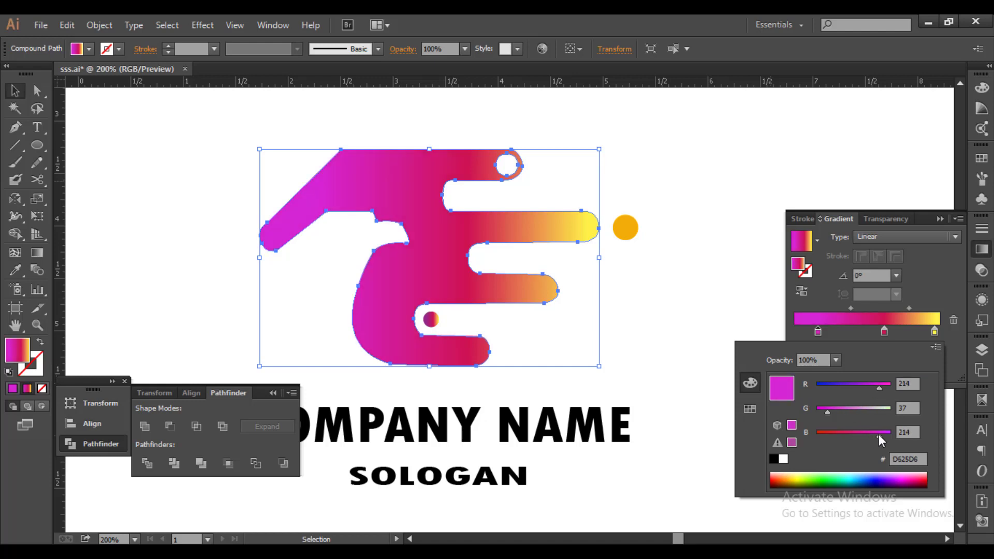
pyautogui.moveTo(879, 386); pyautogui.dragTo(854, 387)
pyautogui.moveTo(879, 437); pyautogui.dragTo(862, 435)
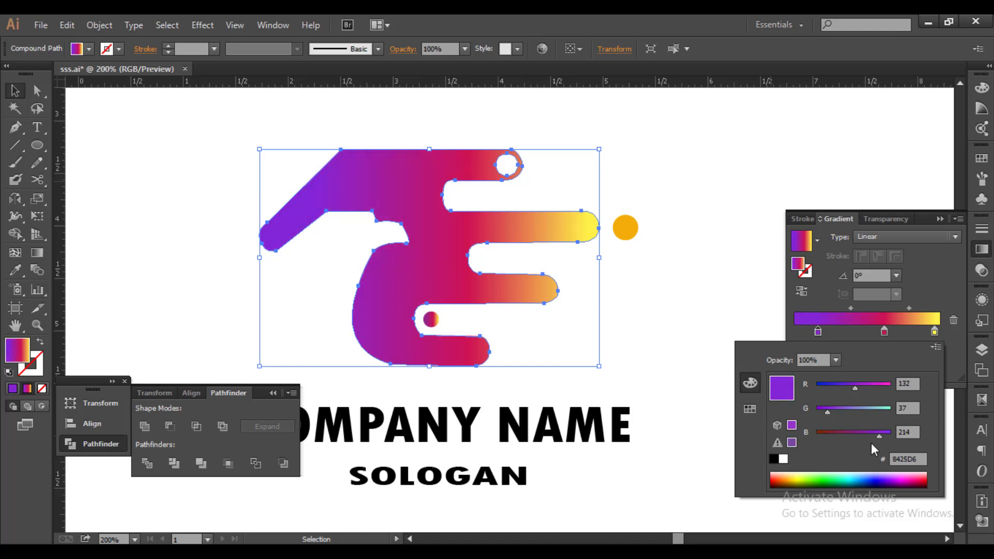
pyautogui.moveTo(855, 386)
pyautogui.mouseDown()
pyautogui.moveTo(874, 383)
pyautogui.moveTo(846, 409)
pyautogui.moveTo(811, 408)
pyautogui.mouseUp()
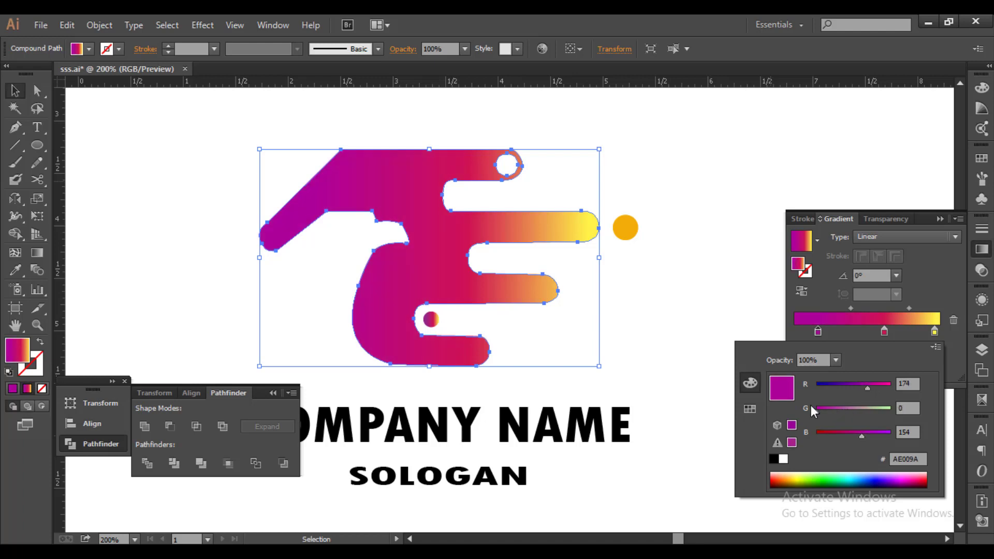
pyautogui.moveTo(861, 383); pyautogui.dragTo(855, 387)
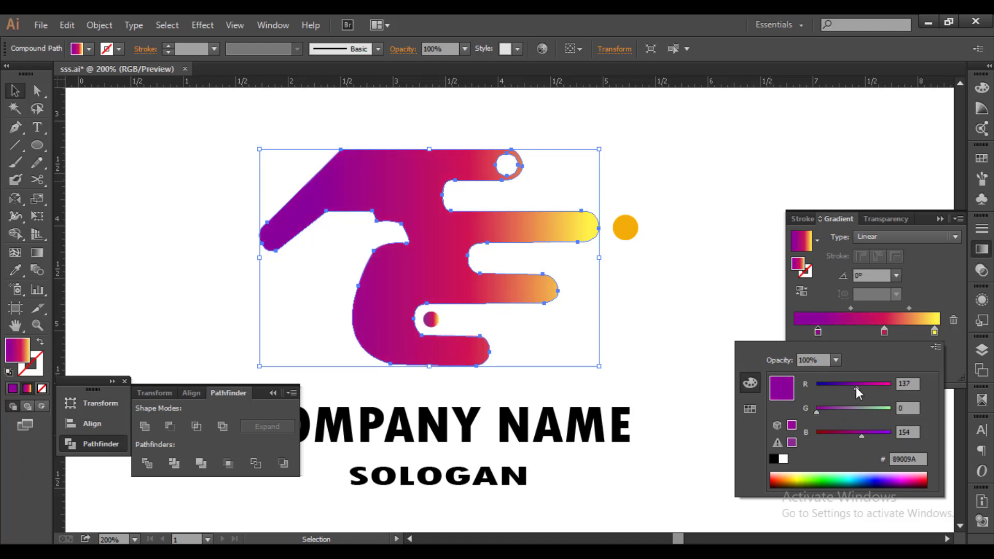
pyautogui.click(666, 331)
pyautogui.hotkey('ctrl', '-')
# Step: Place a copy of the whole logo to the right
pyautogui.hotkey('ctrl', '-')
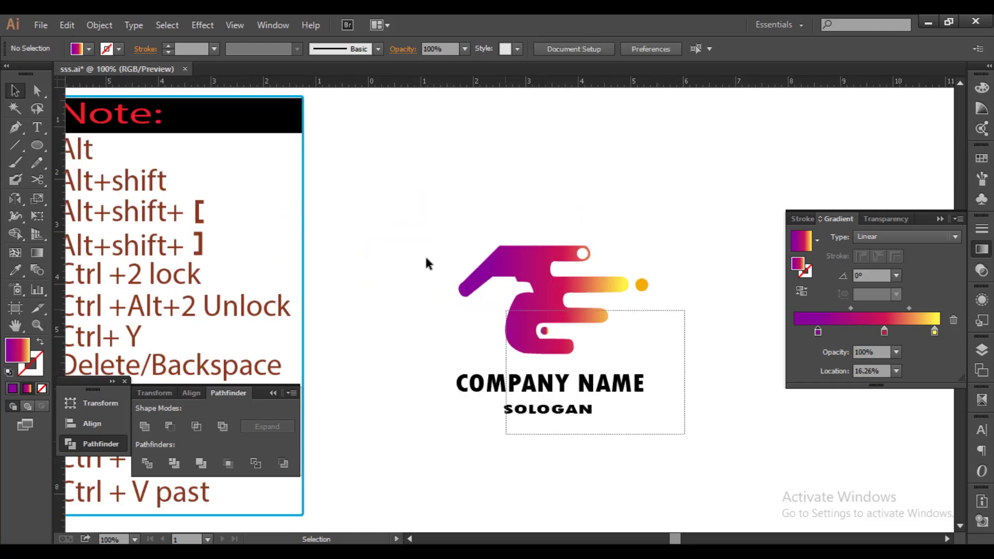
pyautogui.hotkey('ctrl', 'a')
pyautogui.hotkey('ctrl', '-')
pyautogui.moveTo(393, 269); pyautogui.dragTo(608, 269)
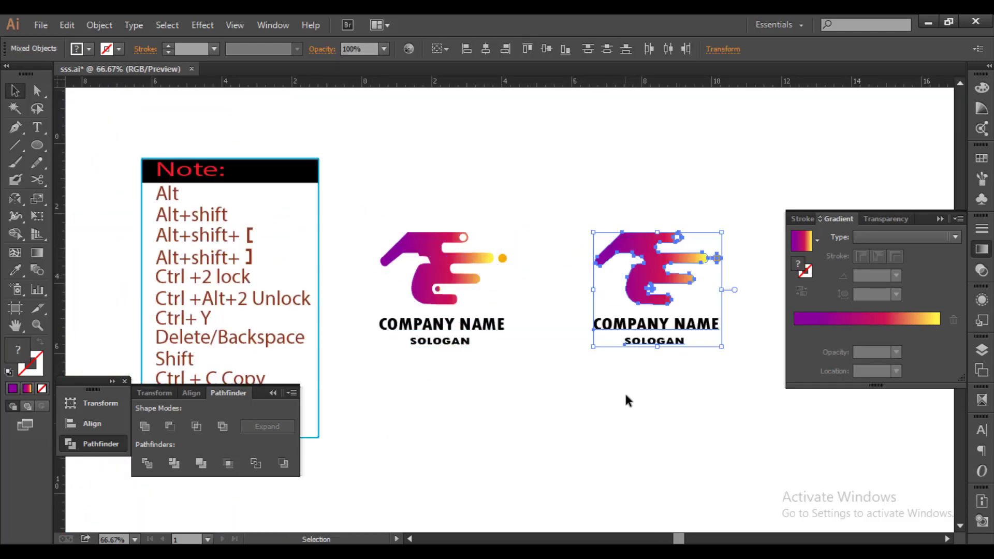
pyautogui.click(624, 393)
# Step: Make the copy's gradient green-to-yellow, turning the left stop green and removing the red middle stop
pyautogui.click(595, 300)
pyautogui.click(818, 331)
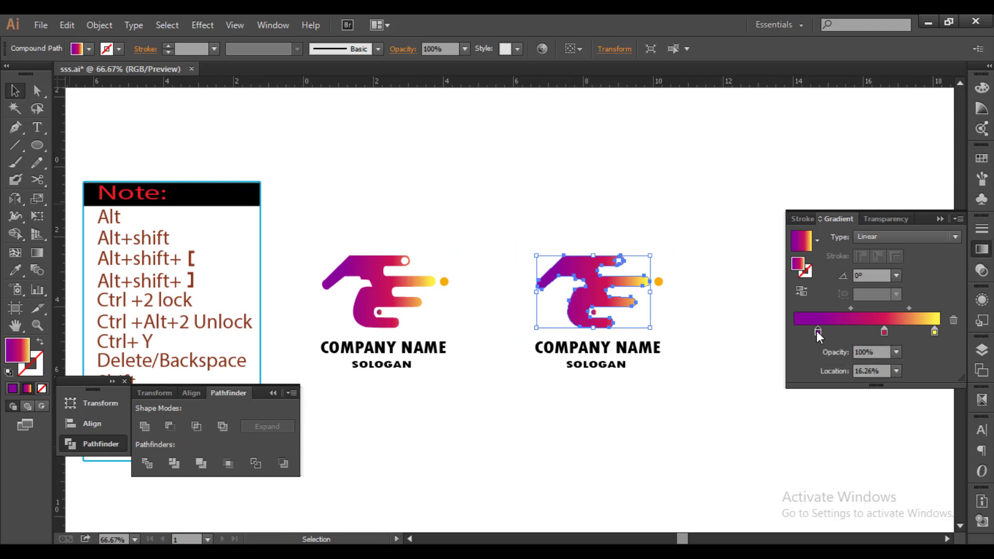
pyautogui.moveTo(898, 395); pyautogui.dragTo(909, 411)
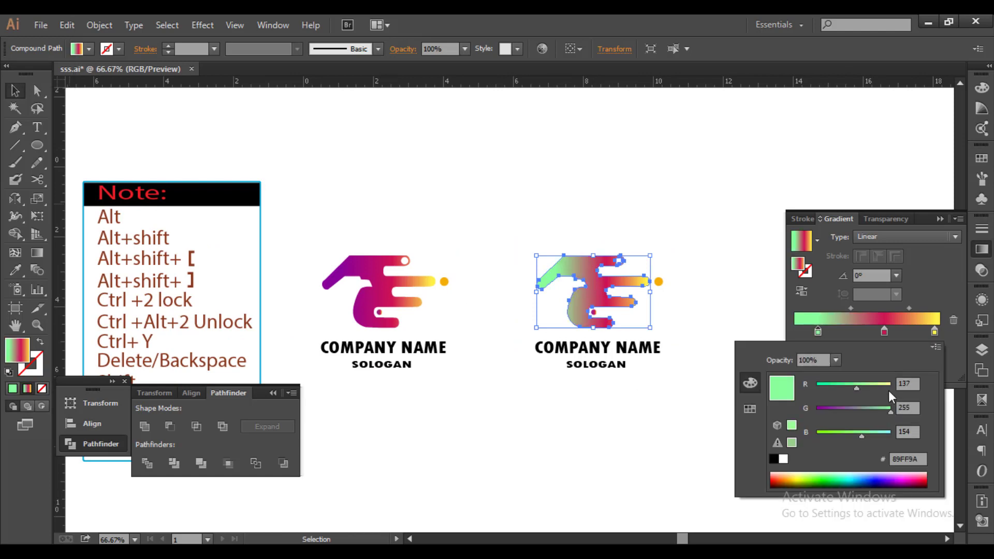
pyautogui.moveTo(884, 332); pyautogui.dragTo(828, 357)
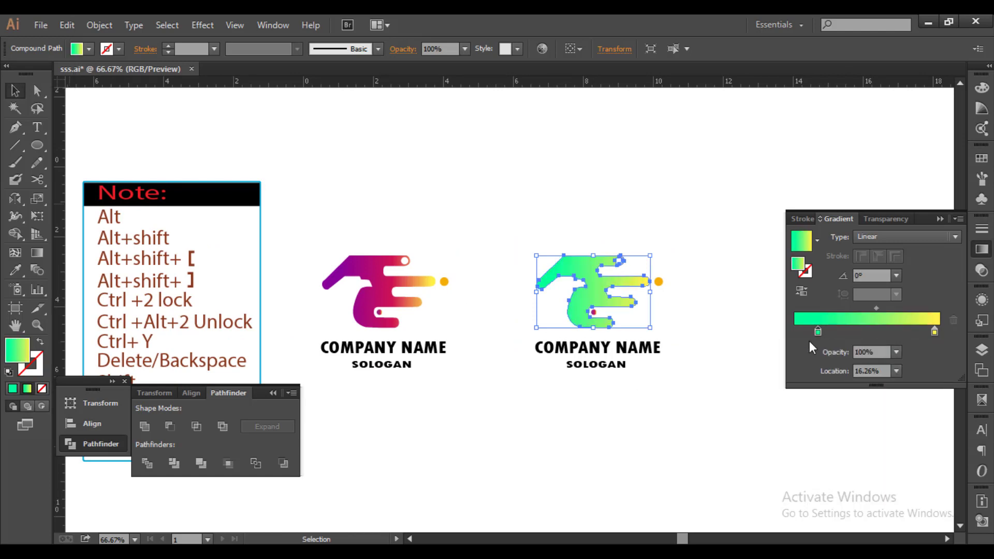
pyautogui.click(719, 353)
# Step: Eyedropper the green-yellow gradient onto the copy's small dot
pyautogui.click(657, 282)
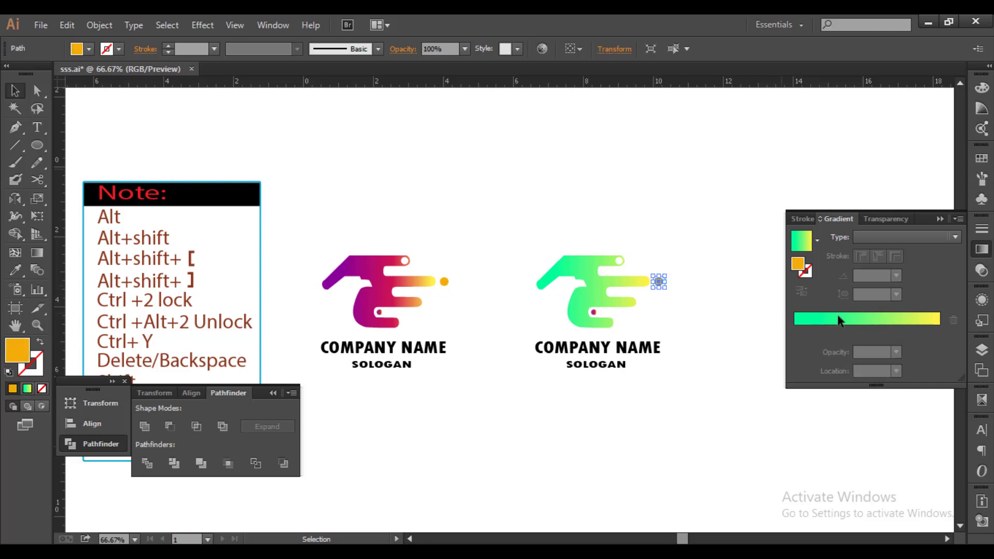
pyautogui.click(593, 312)
pyautogui.scroll(1, 595, 311)
pyautogui.press('i')
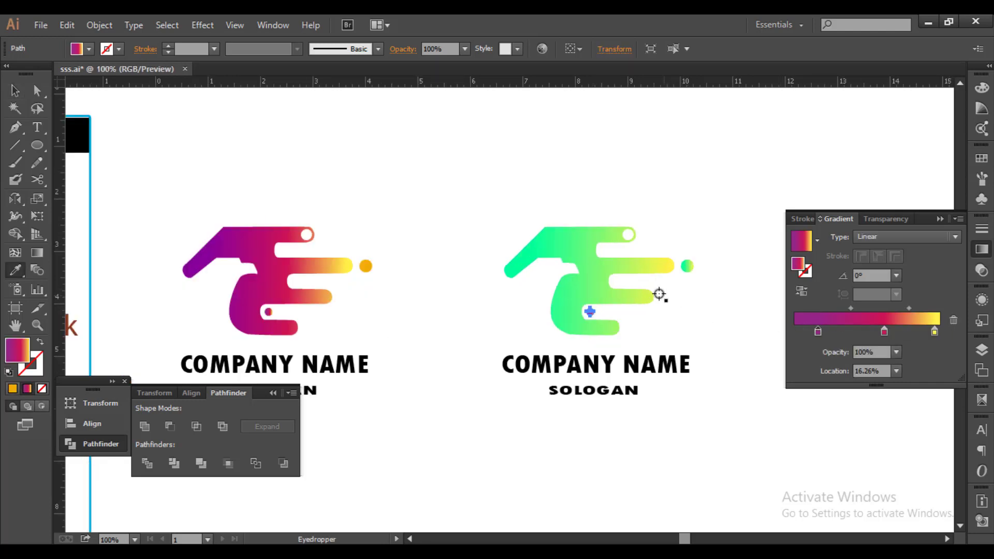
pyautogui.click(665, 266)
pyautogui.press('v')
pyautogui.click(687, 396)
# Step: Make the copy's COMPANY NAME text bright green 00FF00
pyautogui.click(673, 366)
pyautogui.click(981, 88)
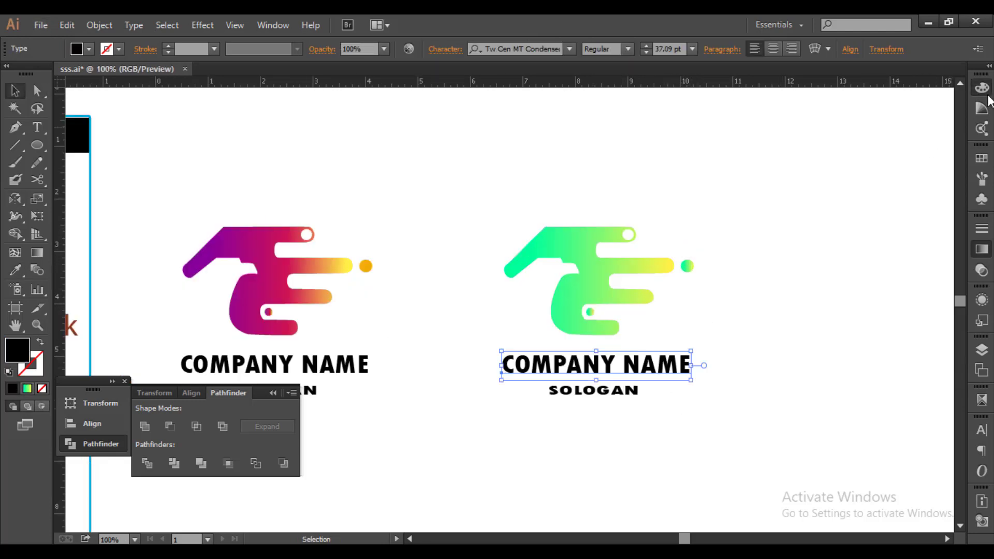
pyautogui.click(848, 189)
pyautogui.click(809, 391)
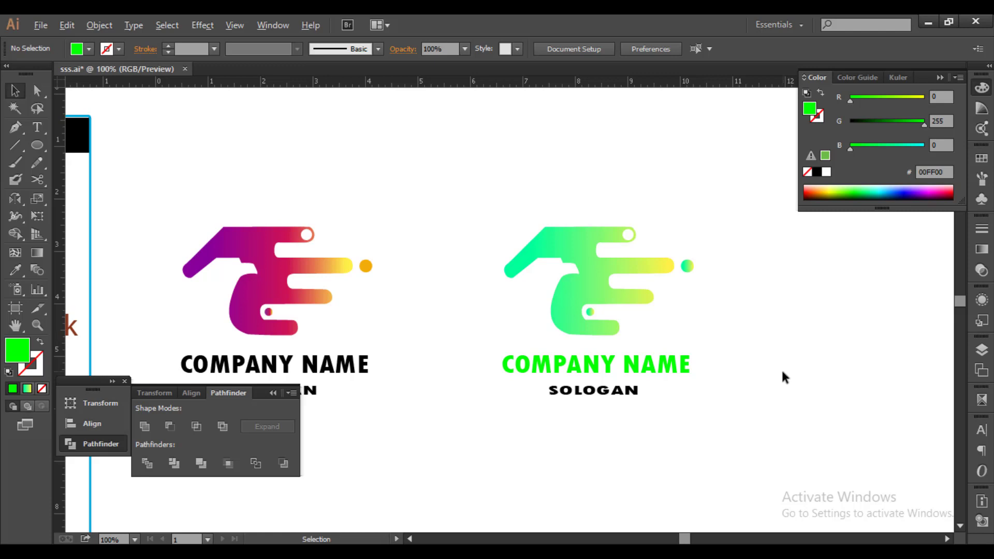
pyautogui.scroll(-1, 781, 368)
pyautogui.press('Tab')
# Step: Move the green logo beside the purple one and place a duplicate below the purple logo
pyautogui.moveTo(771, 392); pyautogui.dragTo(548, 179)
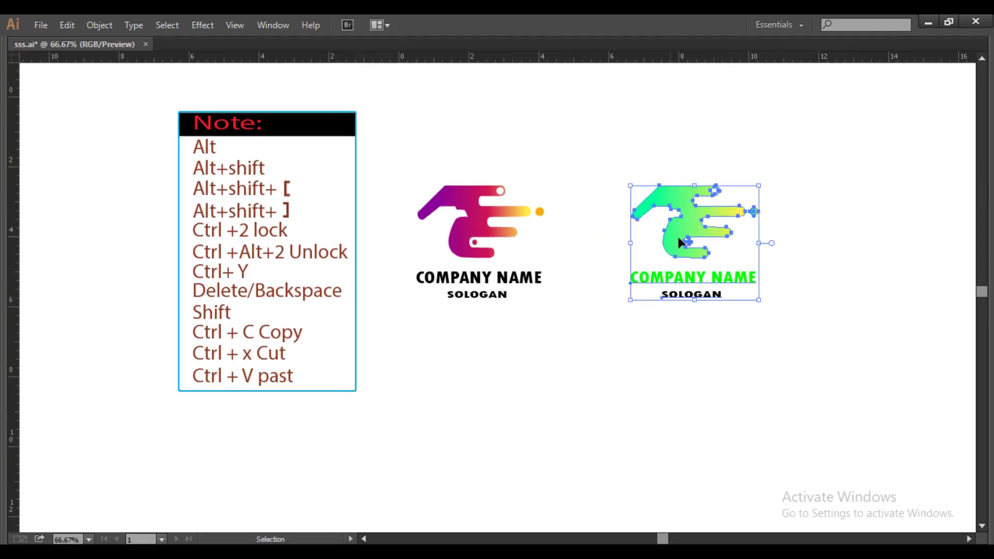
pyautogui.moveTo(678, 237); pyautogui.dragTo(615, 237)
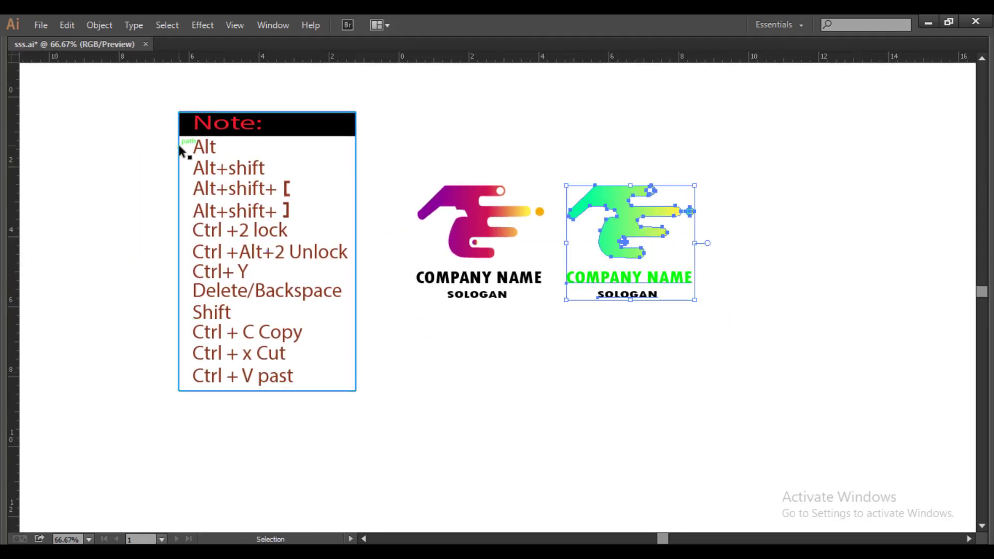
pyautogui.press('Tab')
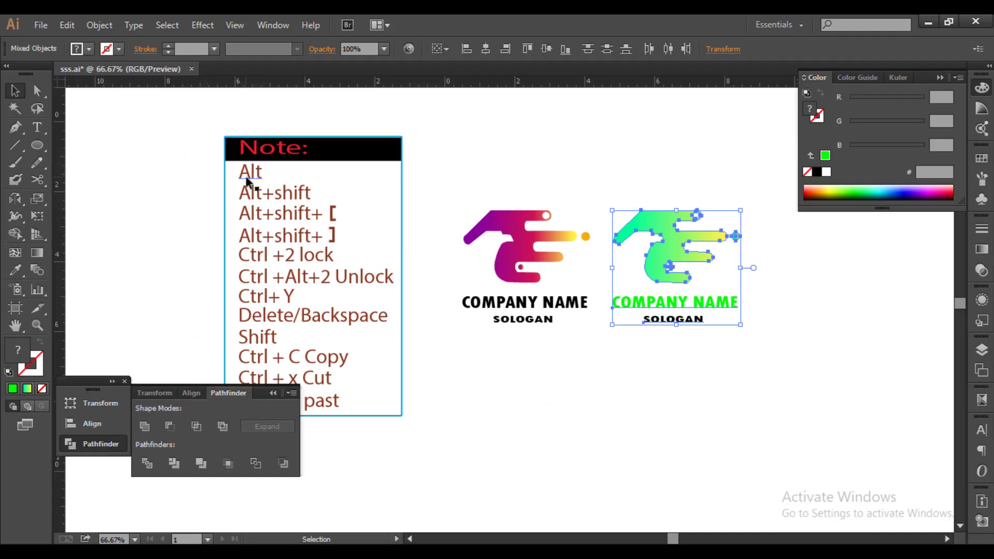
pyautogui.moveTo(647, 222); pyautogui.dragTo(500, 362)
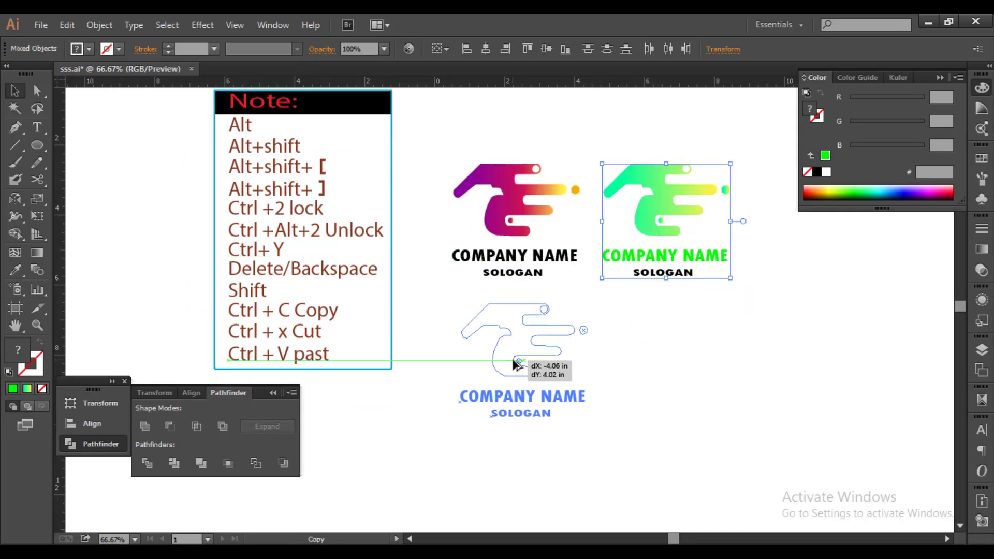
pyautogui.click(623, 365)
# Step: Redraw the duplicate icon's gradient running top to bottom with the Gradient tool
pyautogui.click(564, 331)
pyautogui.click(981, 249)
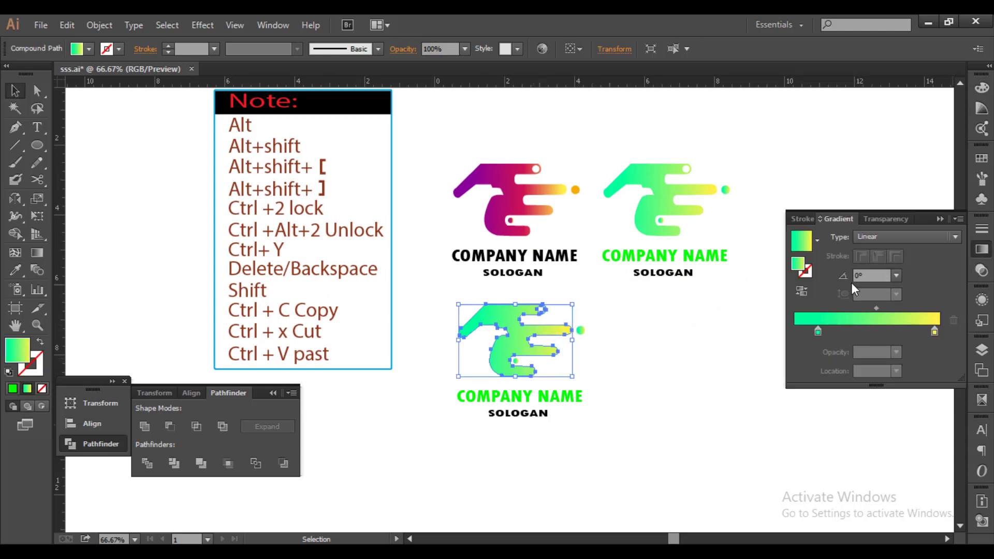
pyautogui.click(37, 252)
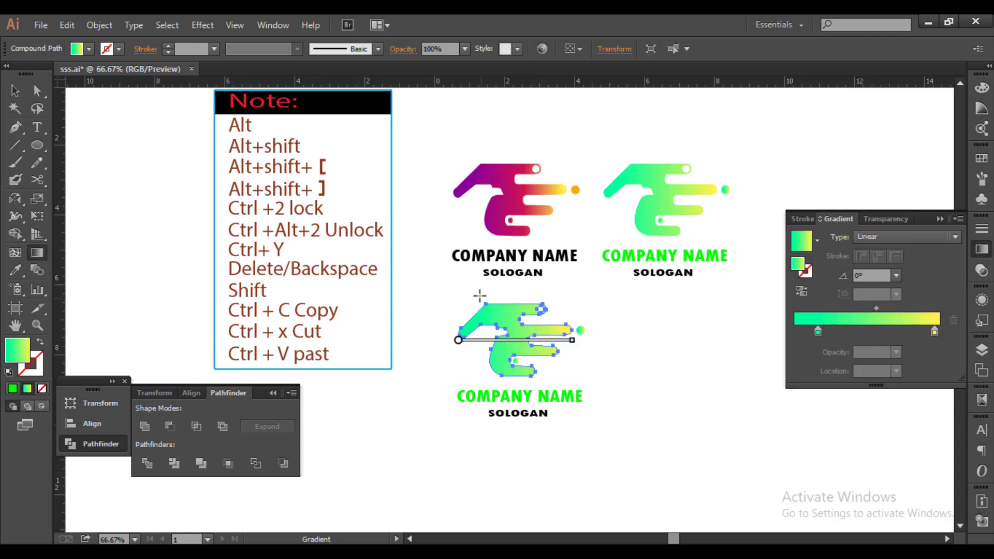
pyautogui.moveTo(512, 344); pyautogui.dragTo(466, 488)
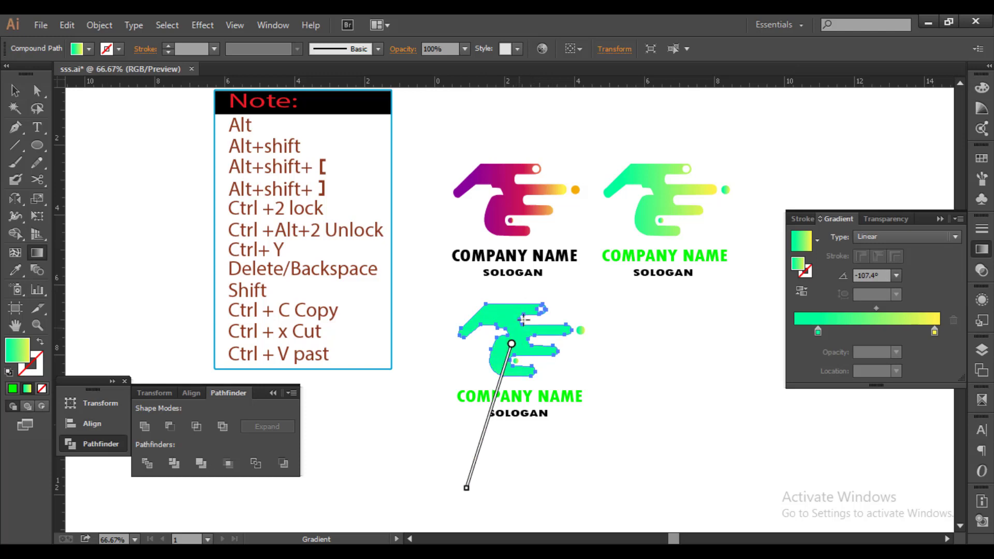
pyautogui.moveTo(543, 238); pyautogui.dragTo(513, 343)
# Step: Set the duplicate gradient's left stop to red (R 255, G 0)
pyautogui.press('a')
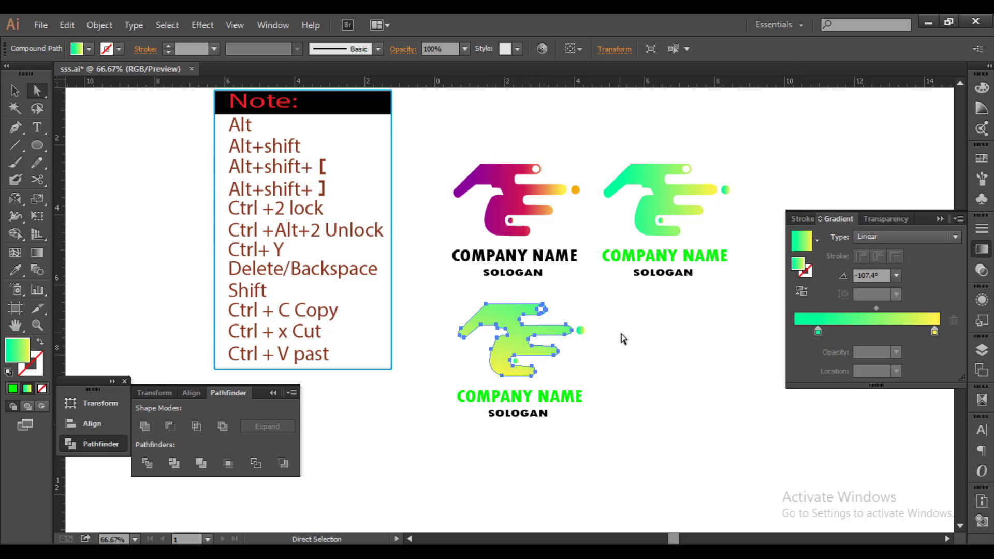
pyautogui.doubleClick(818, 331)
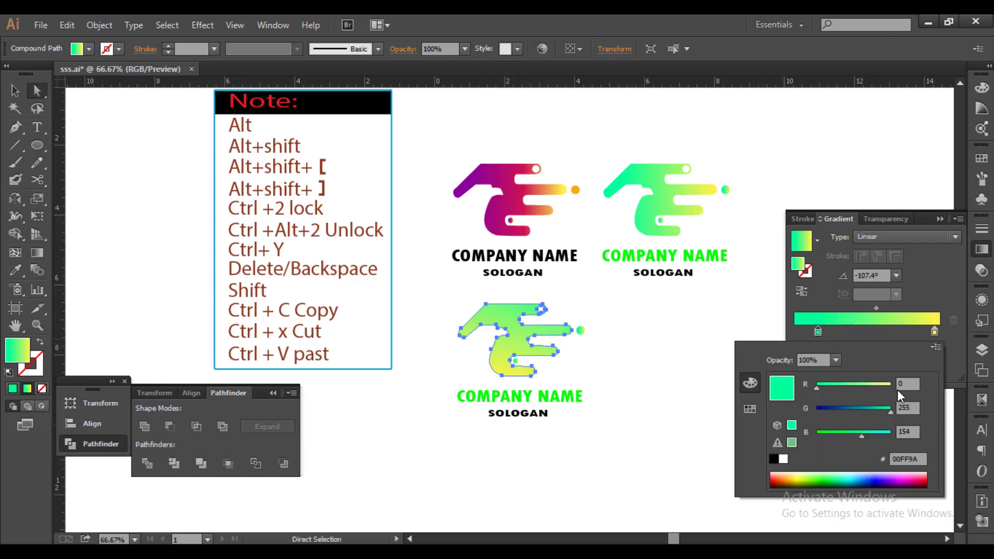
pyautogui.write('255')
pyautogui.press('Tab')
pyautogui.write('0')
pyautogui.press('Tab')
pyautogui.moveTo(833, 436); pyautogui.dragTo(817, 436)
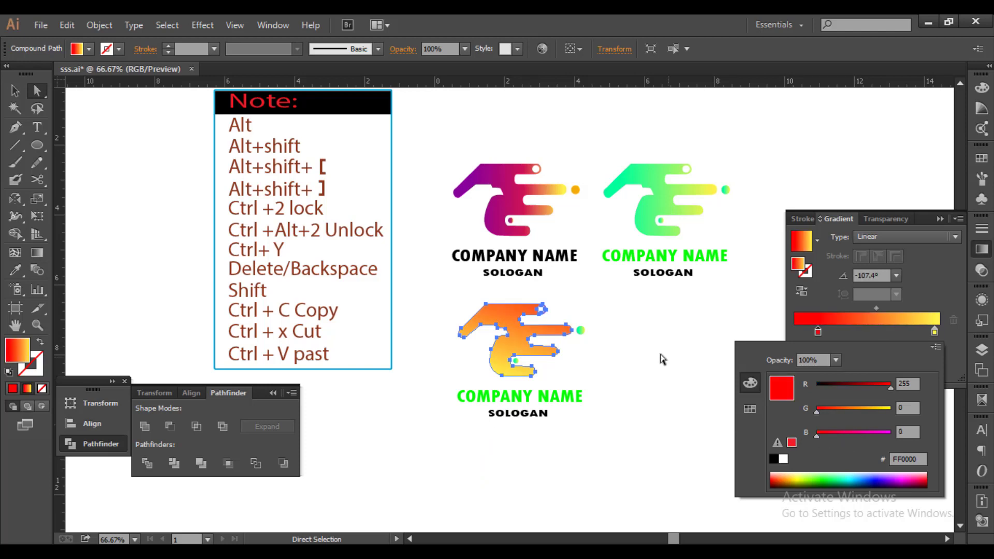
pyautogui.click(659, 357)
# Step: Turn the duplicate's COMPANY NAME text red E70000
pyautogui.press('v')
pyautogui.click(565, 395)
pyautogui.click(981, 88)
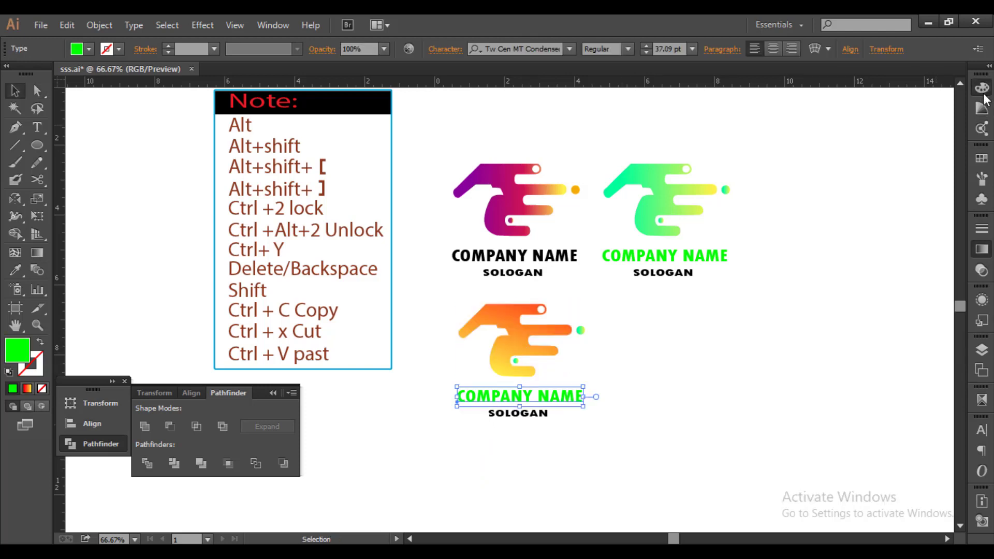
pyautogui.click(828, 193)
pyautogui.moveTo(884, 120); pyautogui.dragTo(848, 121)
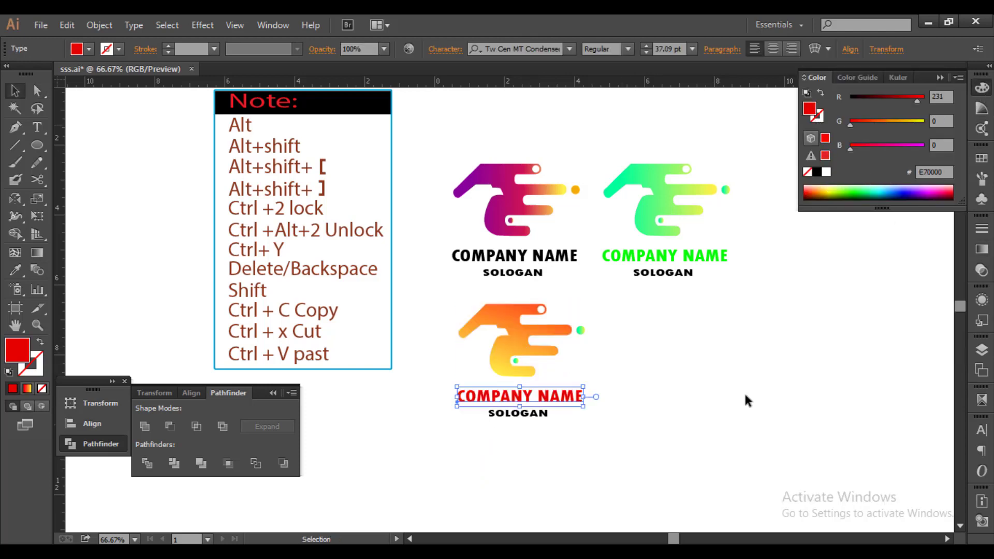
pyautogui.click(733, 399)
# Step: Eyedropper the red-to-yellow gradient onto the orange logo's small dot
pyautogui.click(581, 328)
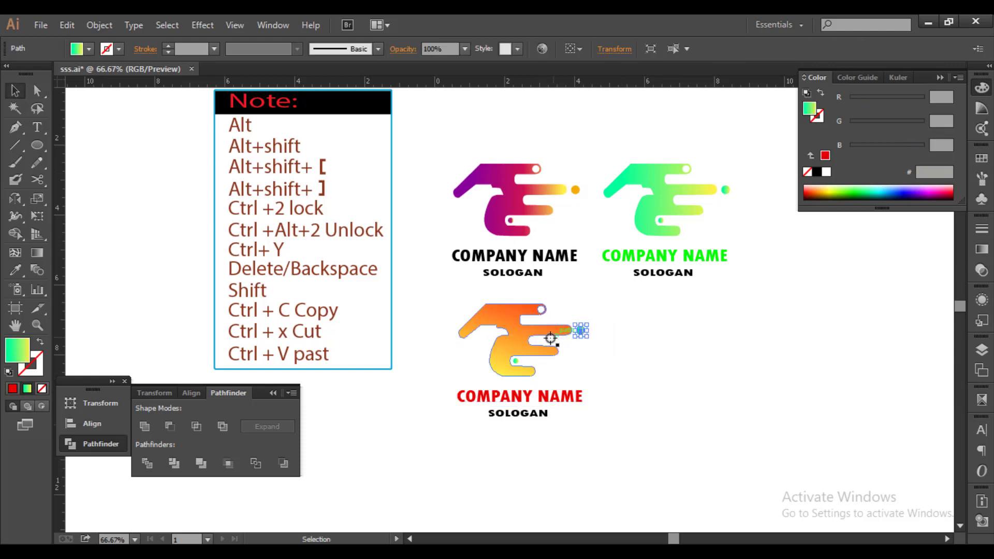
pyautogui.press('i')
pyautogui.click(518, 331)
pyautogui.press('v')
pyautogui.scroll(1, 542, 359)
pyautogui.click(502, 358)
pyautogui.press('i')
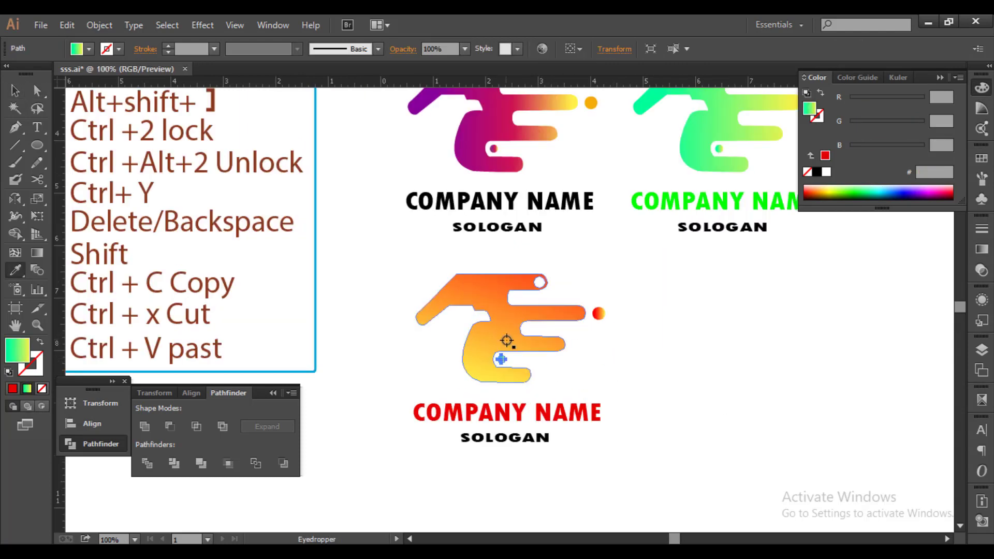
pyautogui.click(598, 313)
pyautogui.press('v')
pyautogui.click(623, 365)
pyautogui.hscroll(3, 585, 383)
# Step: Copy the orange logo to its right and fill the copy's icon magenta E700E0
pyautogui.scroll(-1, 587, 388)
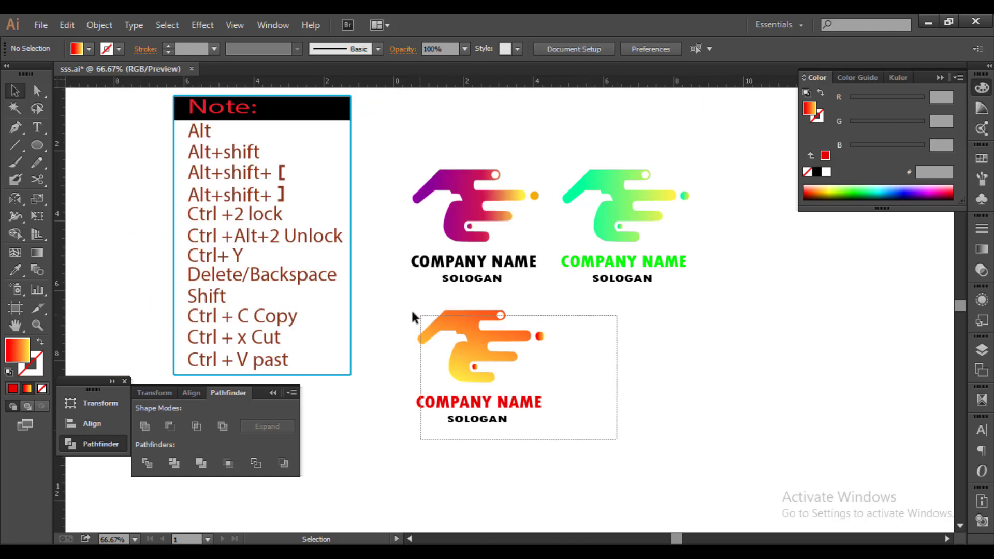
pyautogui.moveTo(616, 436)
pyautogui.mouseDown()
pyautogui.moveTo(413, 310)
pyautogui.moveTo(608, 345)
pyautogui.mouseUp()
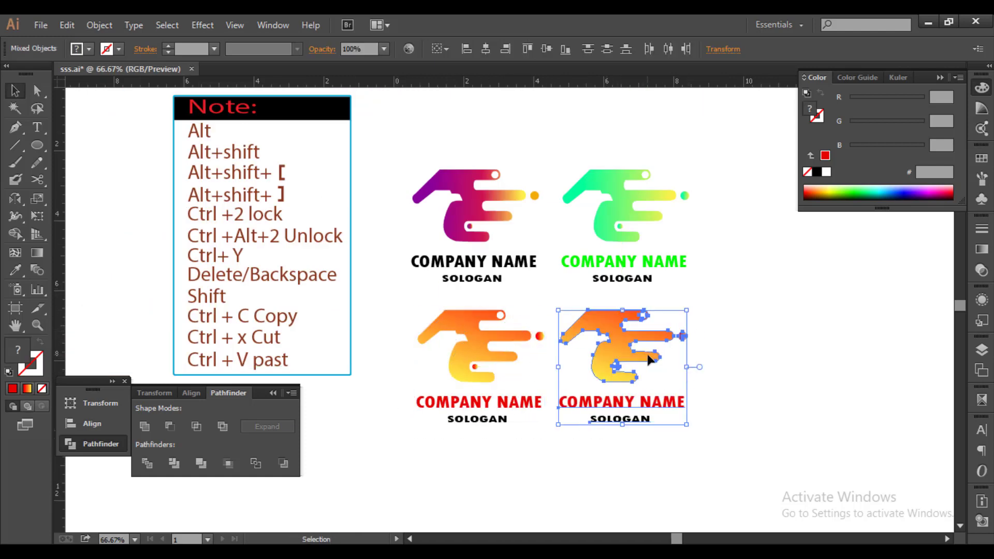
pyautogui.click(699, 362)
pyautogui.click(647, 341)
pyautogui.click(826, 157)
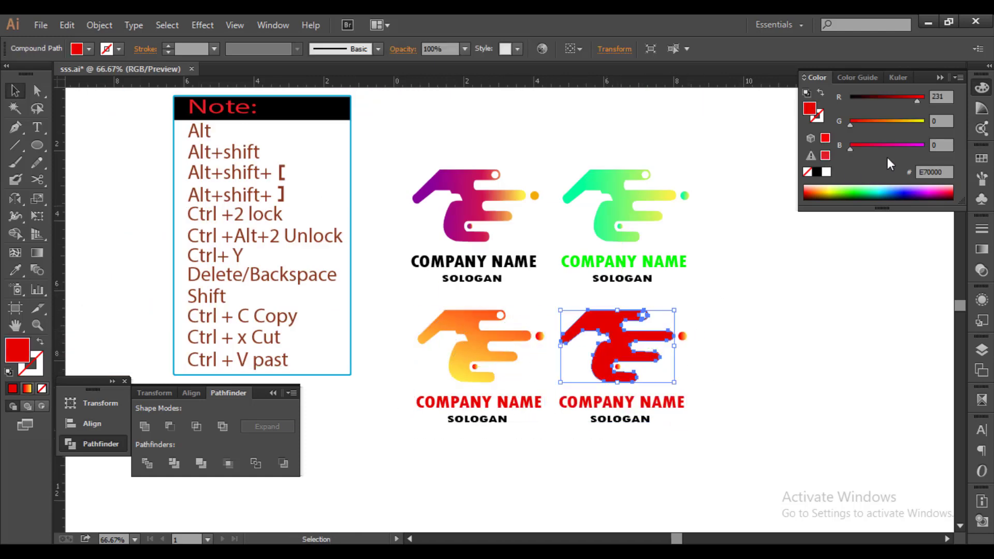
pyautogui.moveTo(886, 153); pyautogui.dragTo(915, 153)
pyautogui.click(690, 384)
# Step: Eyedropper the magenta icon colour onto the copy's small dot
pyautogui.scroll(1, 691, 384)
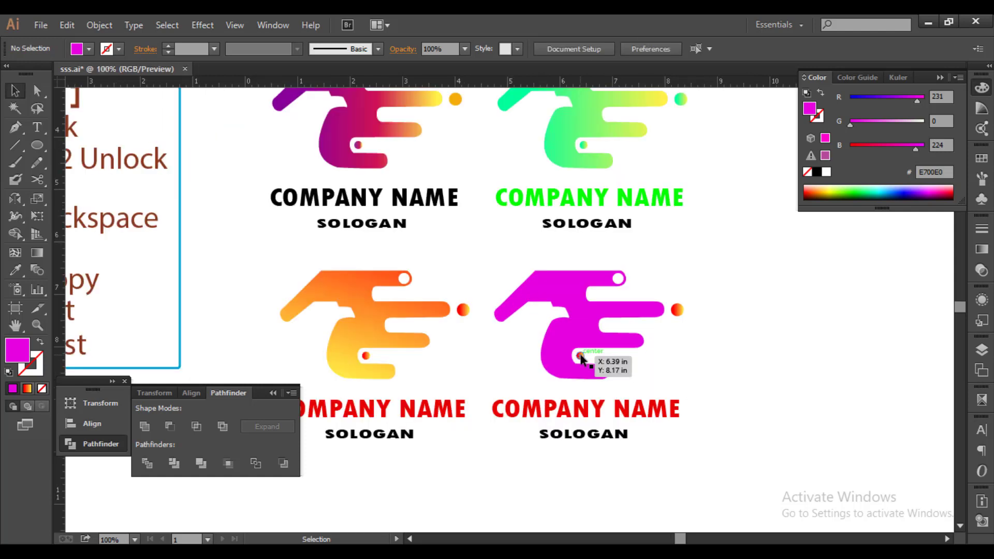
pyautogui.click(678, 310)
pyautogui.press('i')
pyautogui.click(620, 313)
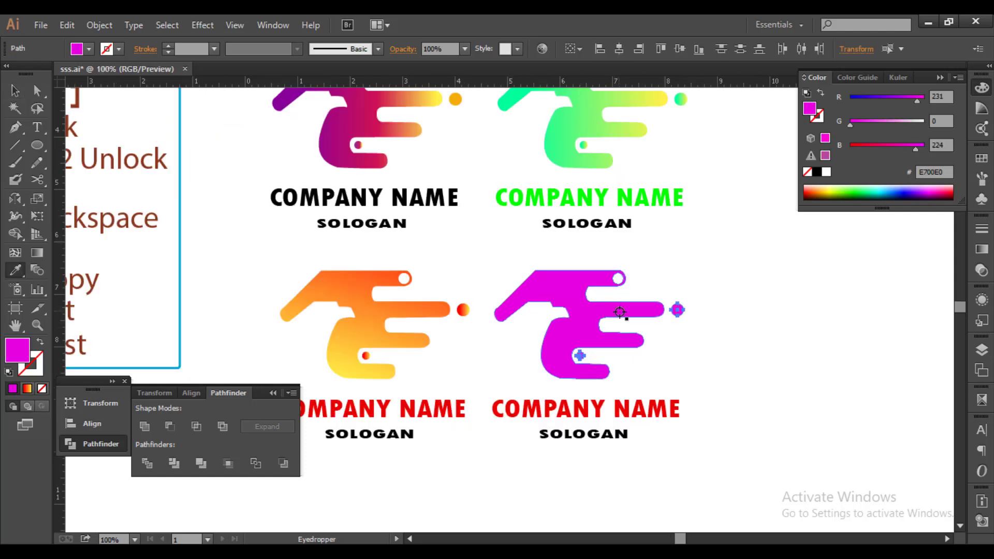
pyautogui.press('v')
# Step: Make the COMPANY NAME text magenta and bring all four logos into view
pyautogui.click(670, 406)
pyautogui.press('i')
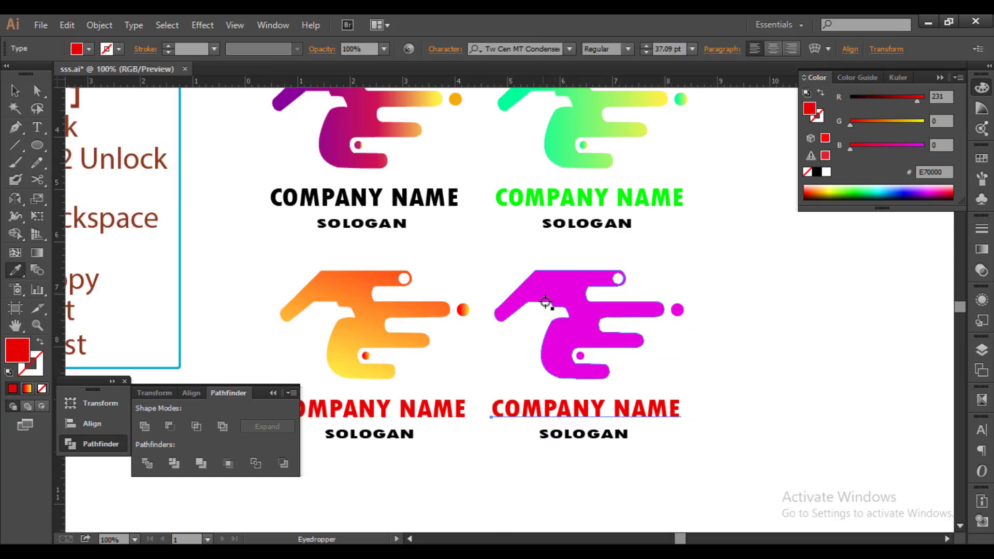
pyautogui.click(603, 315)
pyautogui.press('v')
pyautogui.click(725, 365)
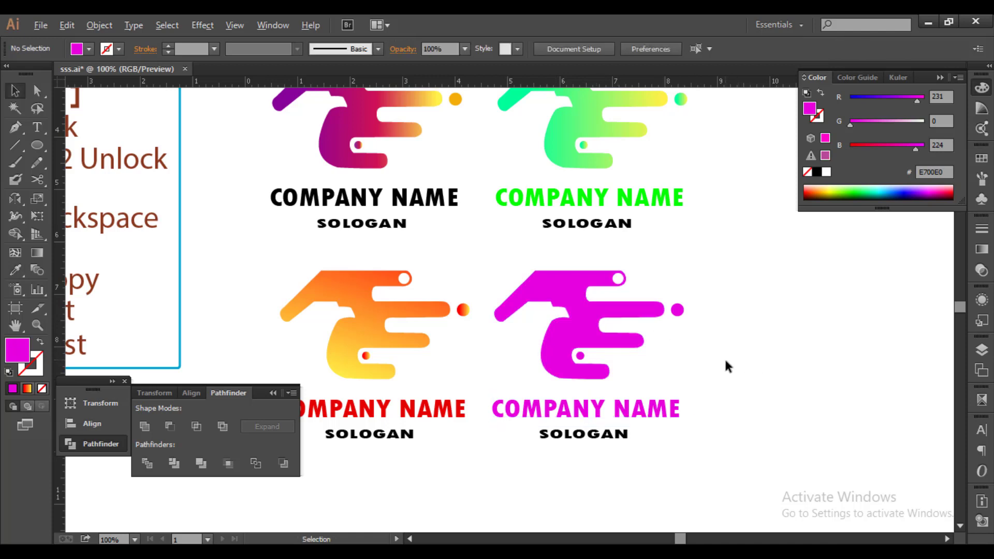
pyautogui.scroll(-1, 726, 365)
pyautogui.moveTo(728, 366)
pyautogui.mouseDown()
pyautogui.moveTo(666, 395)
pyautogui.moveTo(697, 375)
pyautogui.mouseUp()
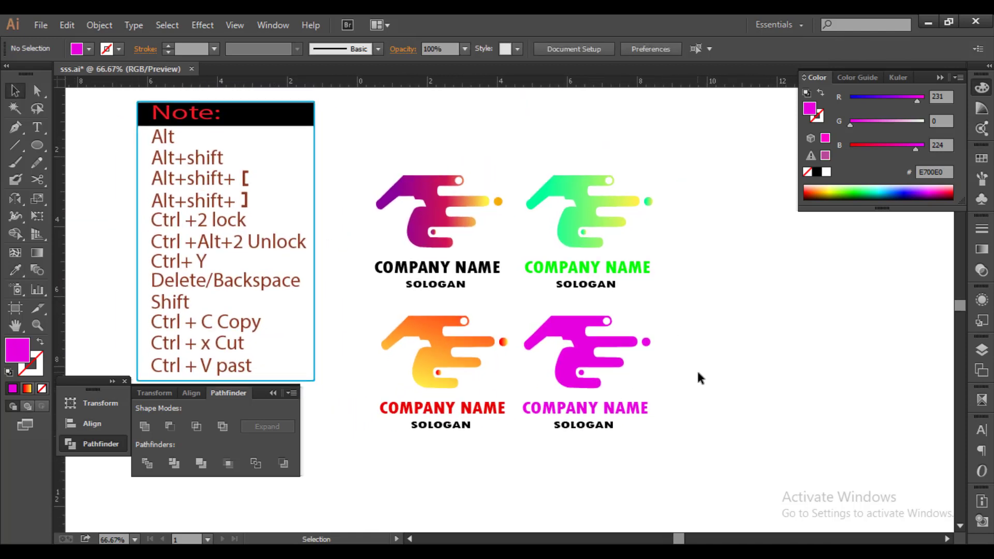